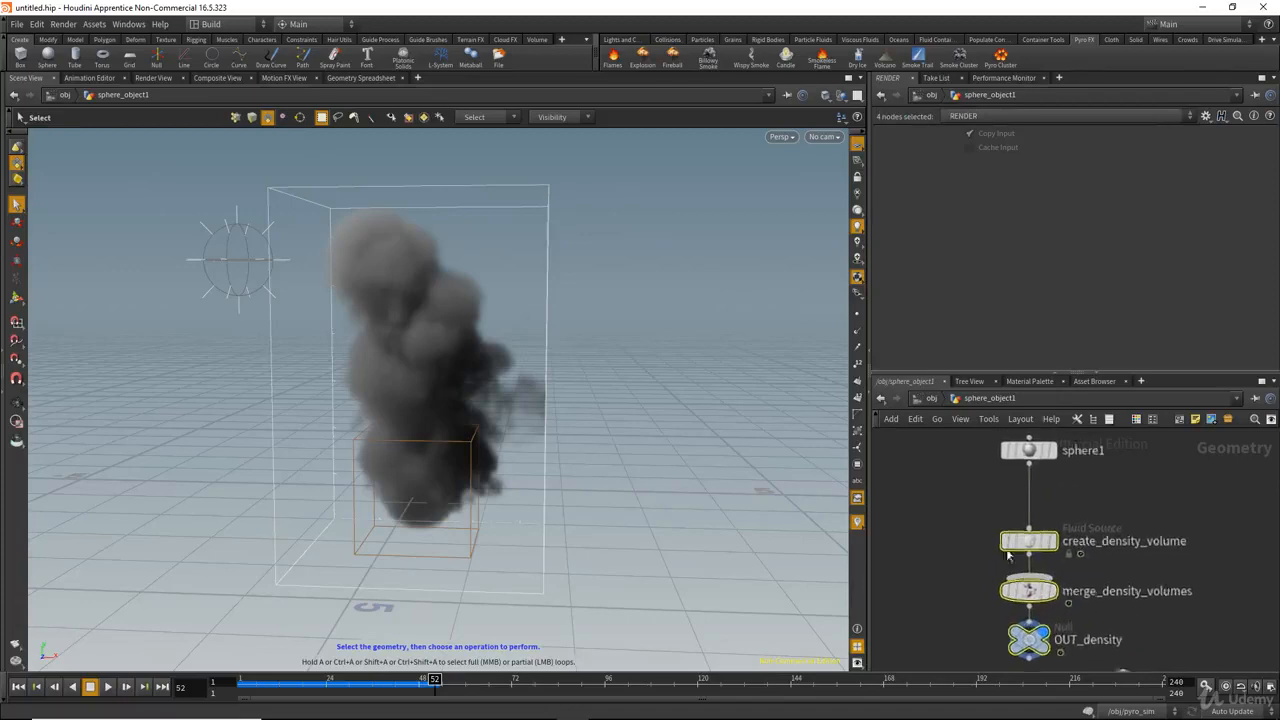
Select the create_density_volume node and move it up the network closer to sphere1
{"action": "left_click", "coordinate": [1017, 540]}
{"action": "left_click_drag", "start_coordinate": [1018, 540], "coordinate": [1018, 506]}
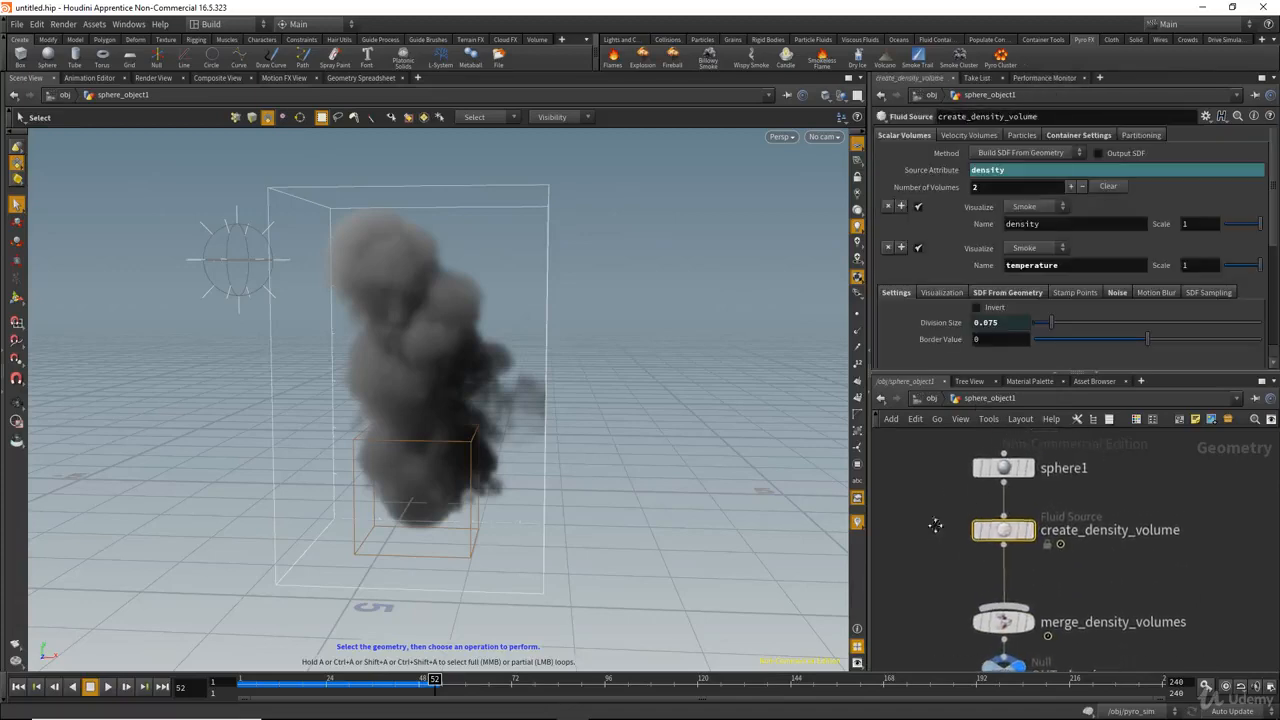
{"action": "mouse_move", "coordinate": [1018, 538]}
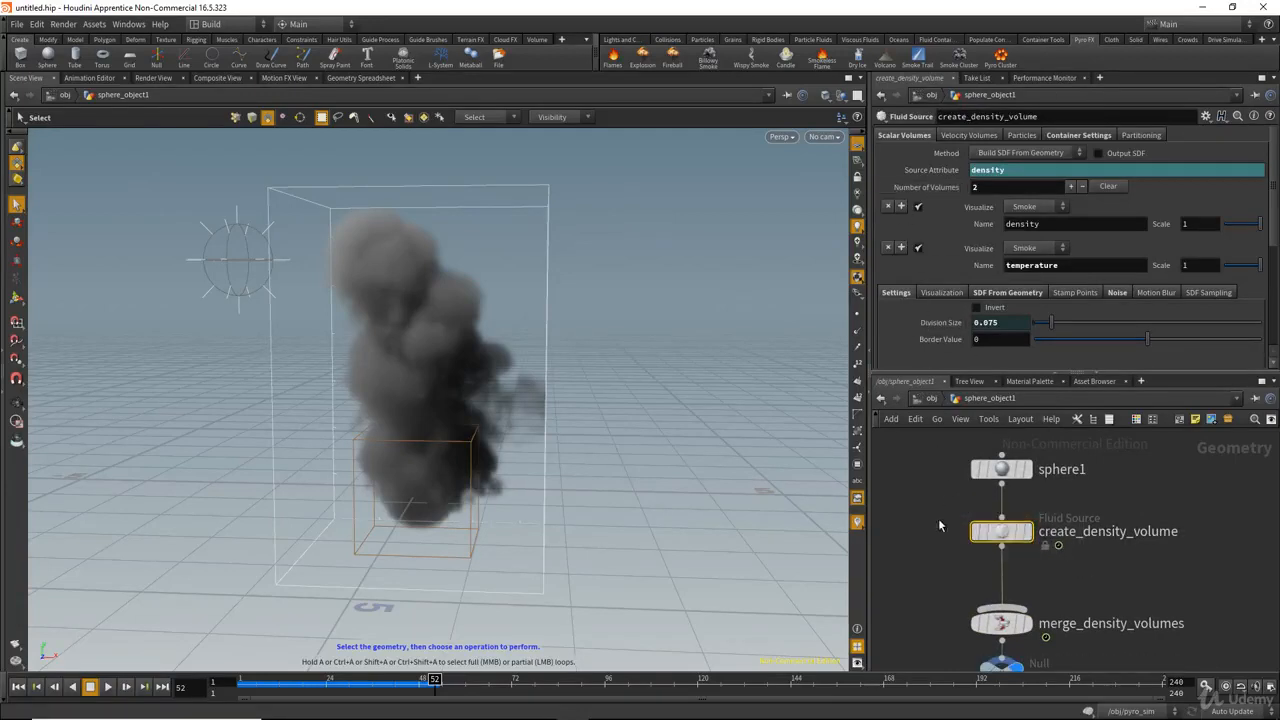
{"action": "mouse_move", "coordinate": [930, 515]}
{"action": "left_mouse_down"}
{"action": "mouse_move", "coordinate": [1082, 566]}
{"action": "mouse_move", "coordinate": [1068, 545]}
{"action": "left_mouse_up"}
{"action": "left_click_drag", "start_coordinate": [922, 512], "coordinate": [1058, 566]}
{"action": "middle_click_drag", "start_coordinate": [939, 518], "coordinate": [949, 517]}
Set the viewport to hide all other objects, isolating the fluid source inside sphere_object1
{"action": "left_click", "coordinate": [840, 98]}
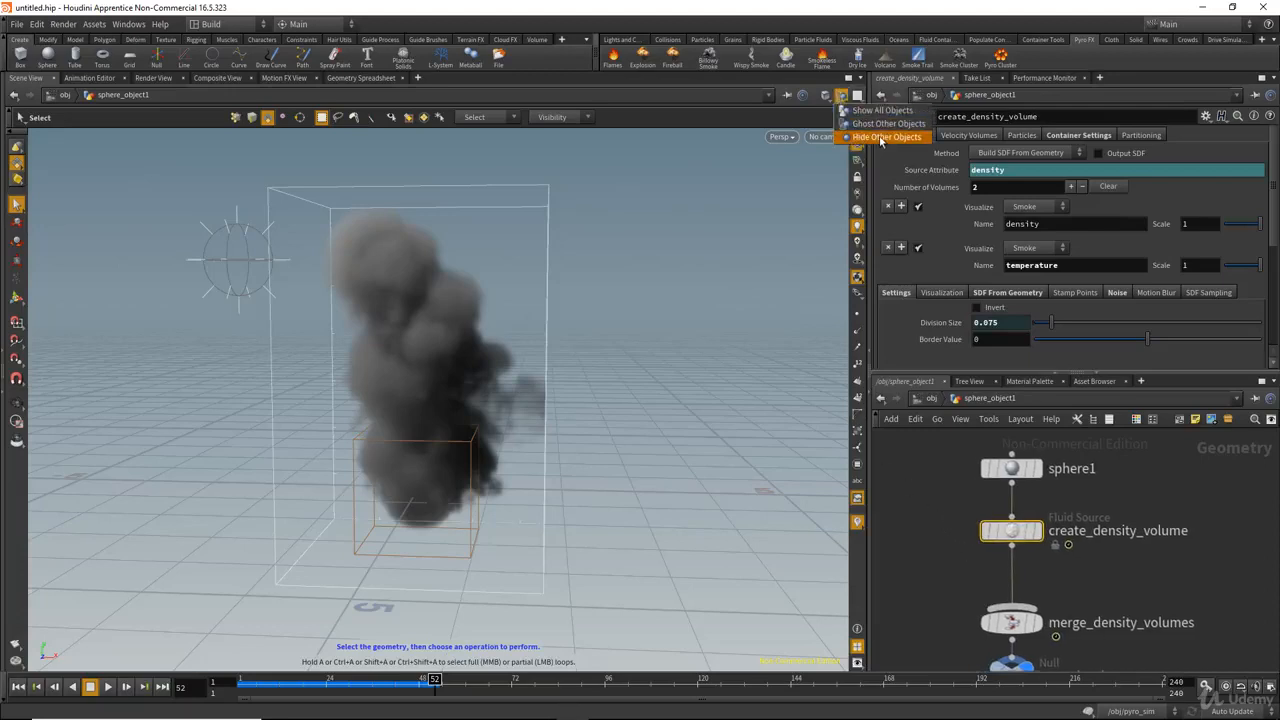
{"action": "left_click", "coordinate": [880, 137]}
{"action": "scroll", "coordinate": [946, 510], "scroll_direction": "down", "scroll_amount": 4}
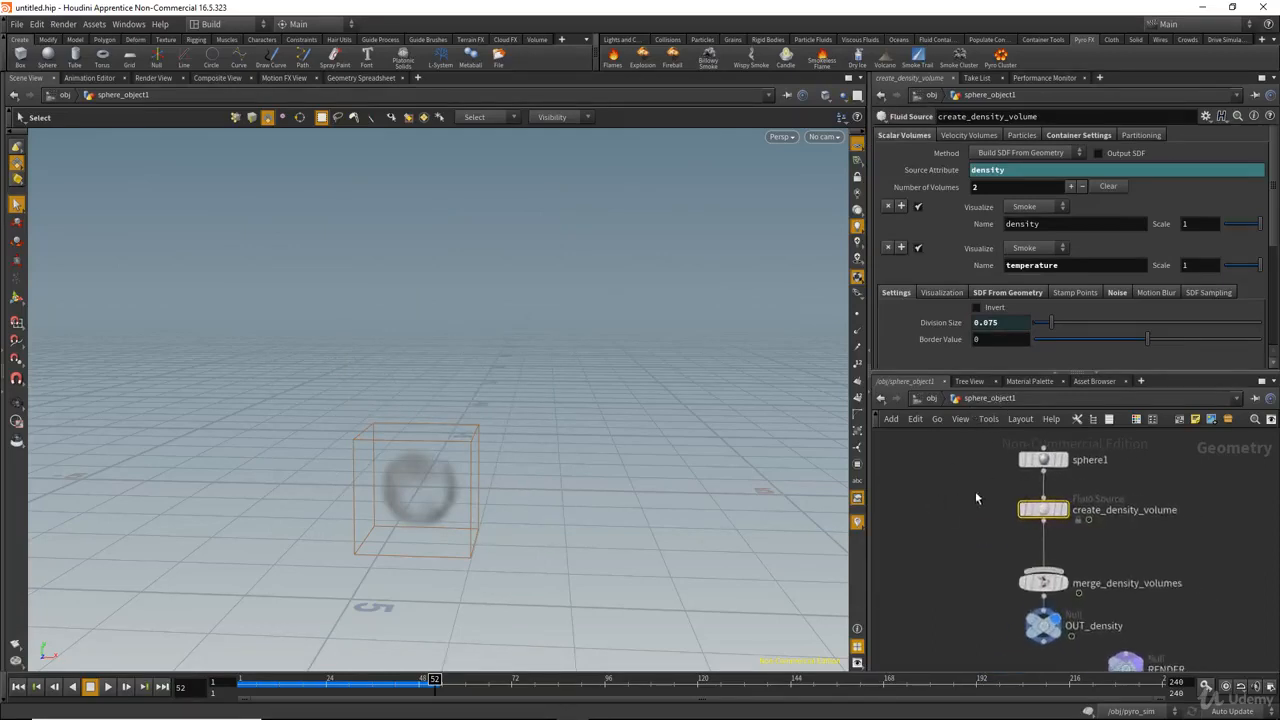
{"action": "scroll", "coordinate": [975, 497], "scroll_direction": "up", "scroll_amount": 4}
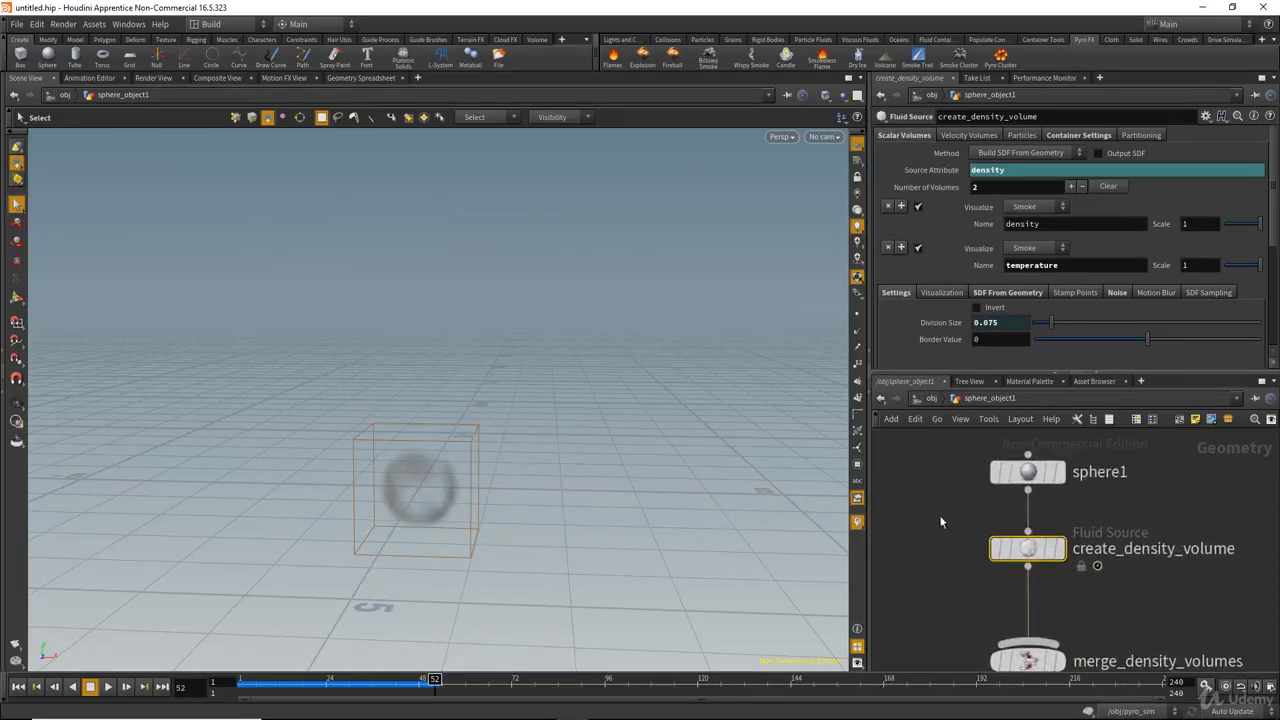
Switch off both the density and temperature scalar volumes of create_density_volume
{"action": "left_click_drag", "start_coordinate": [932, 373], "coordinate": [932, 398]}
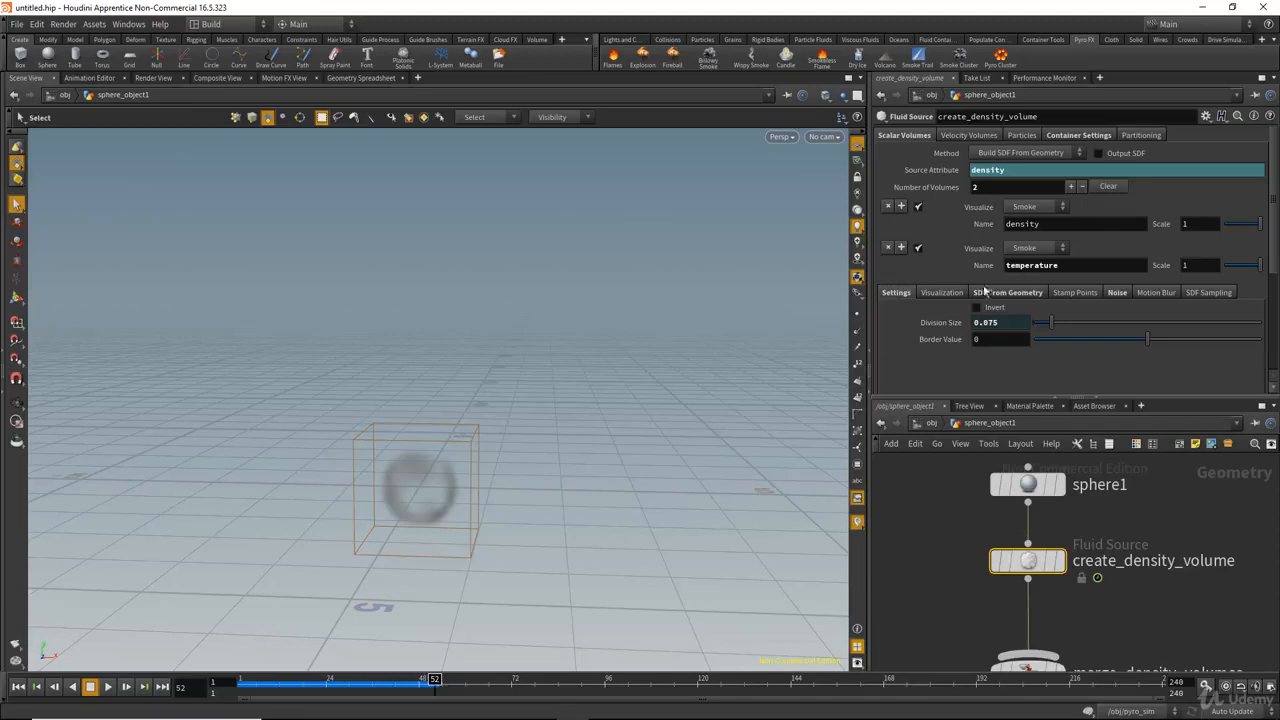
{"action": "left_click", "coordinate": [917, 208]}
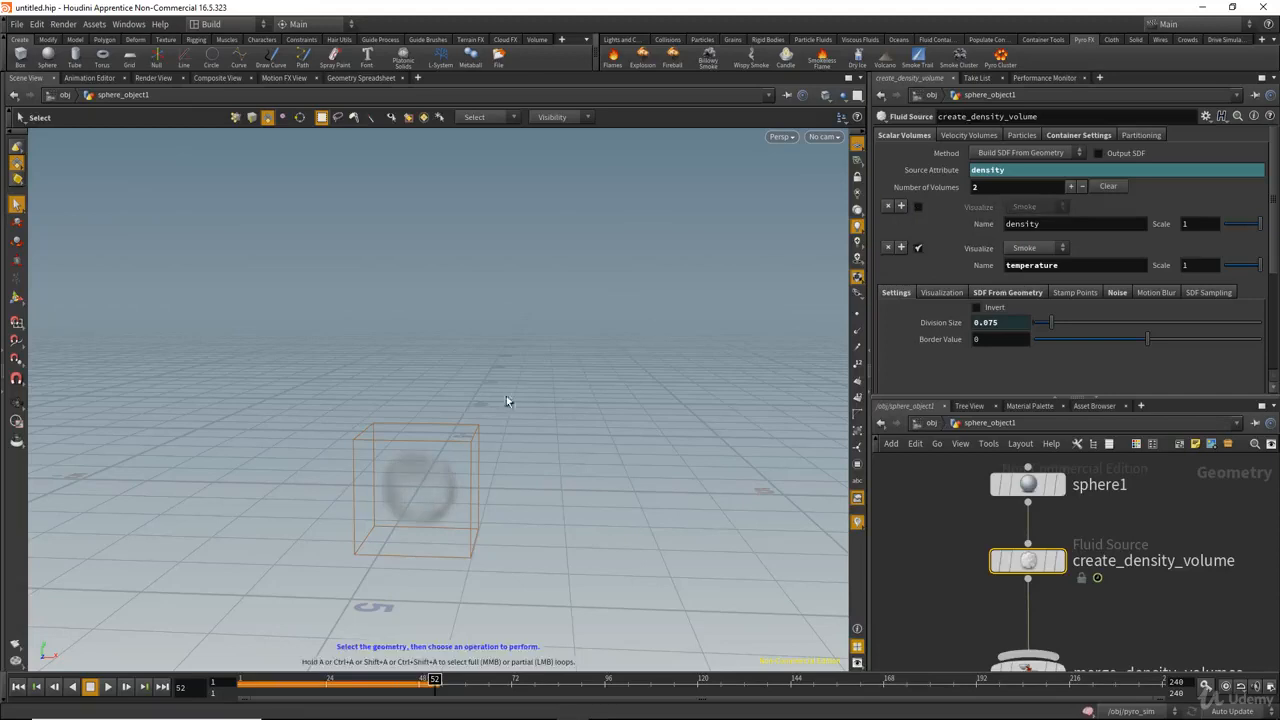
{"action": "left_click", "coordinate": [918, 248]}
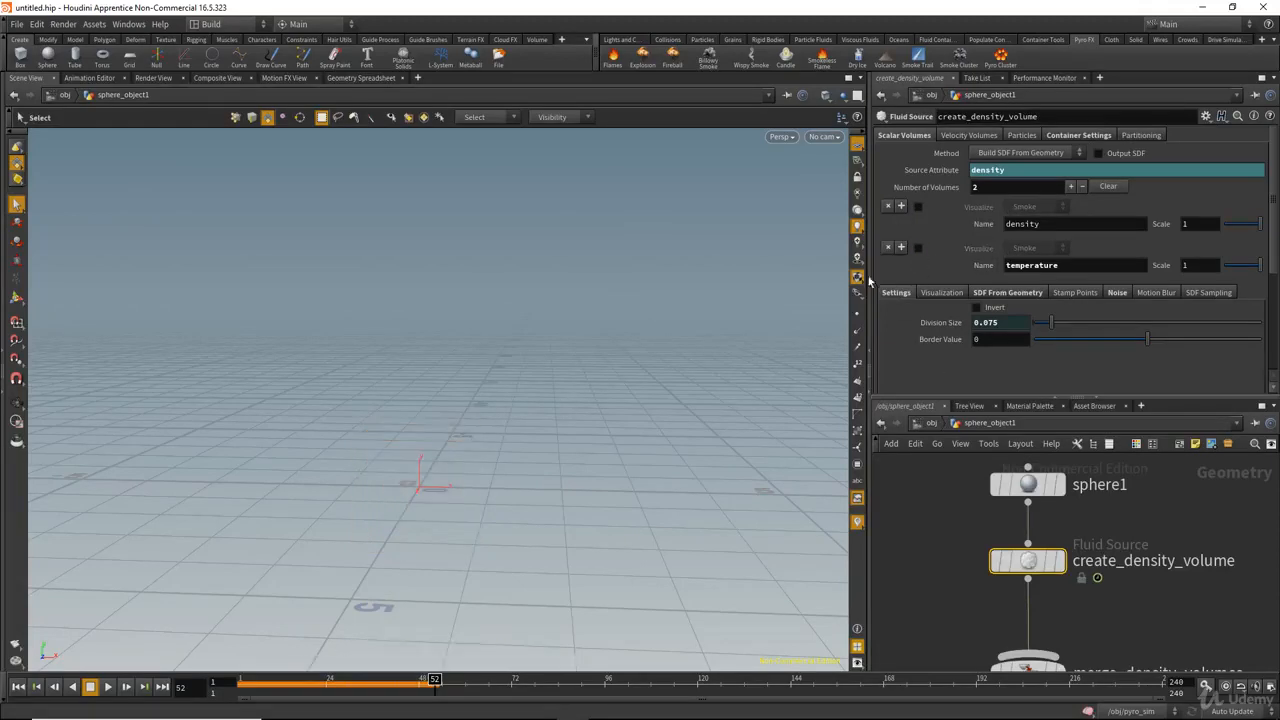
{"action": "middle_click_drag", "start_coordinate": [429, 437], "coordinate": [469, 311], "text": "alt"}
{"action": "left_click_drag", "start_coordinate": [469, 311], "coordinate": [411, 386], "text": "alt"}
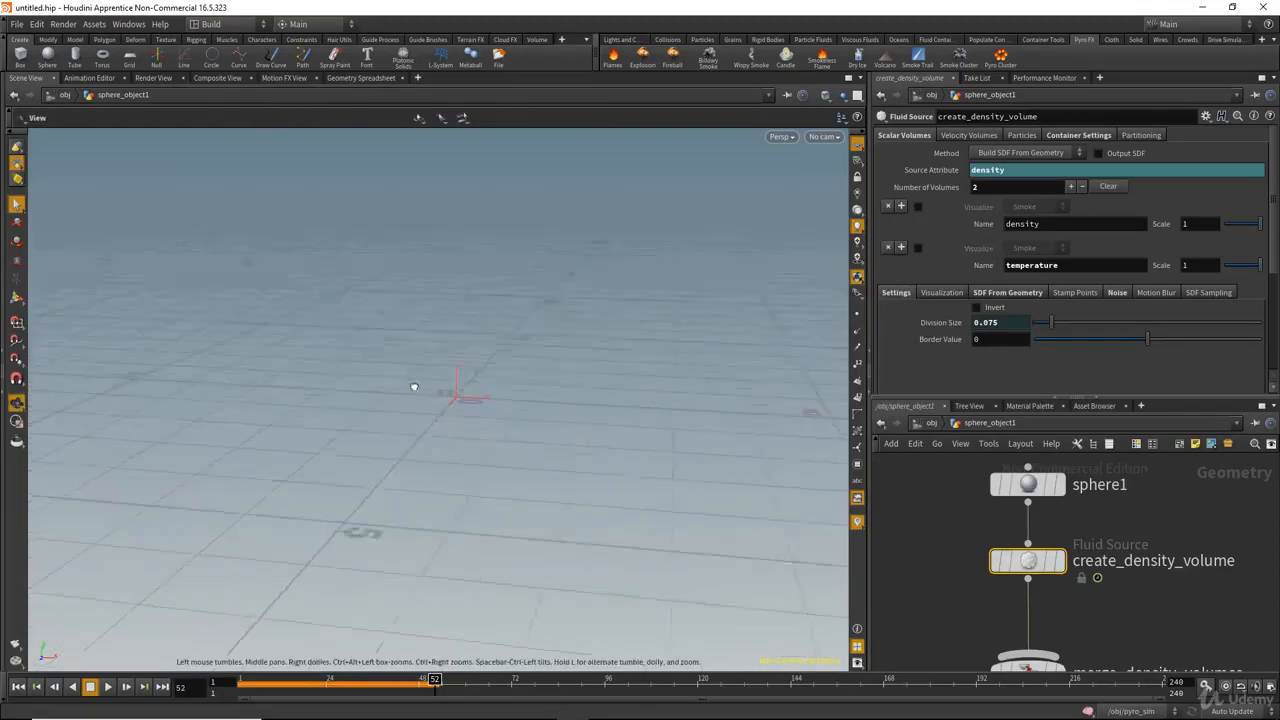
{"action": "right_click_drag", "start_coordinate": [411, 386], "coordinate": [514, 403], "text": "alt"}
{"action": "left_click_drag", "start_coordinate": [514, 403], "coordinate": [551, 404], "text": "alt"}
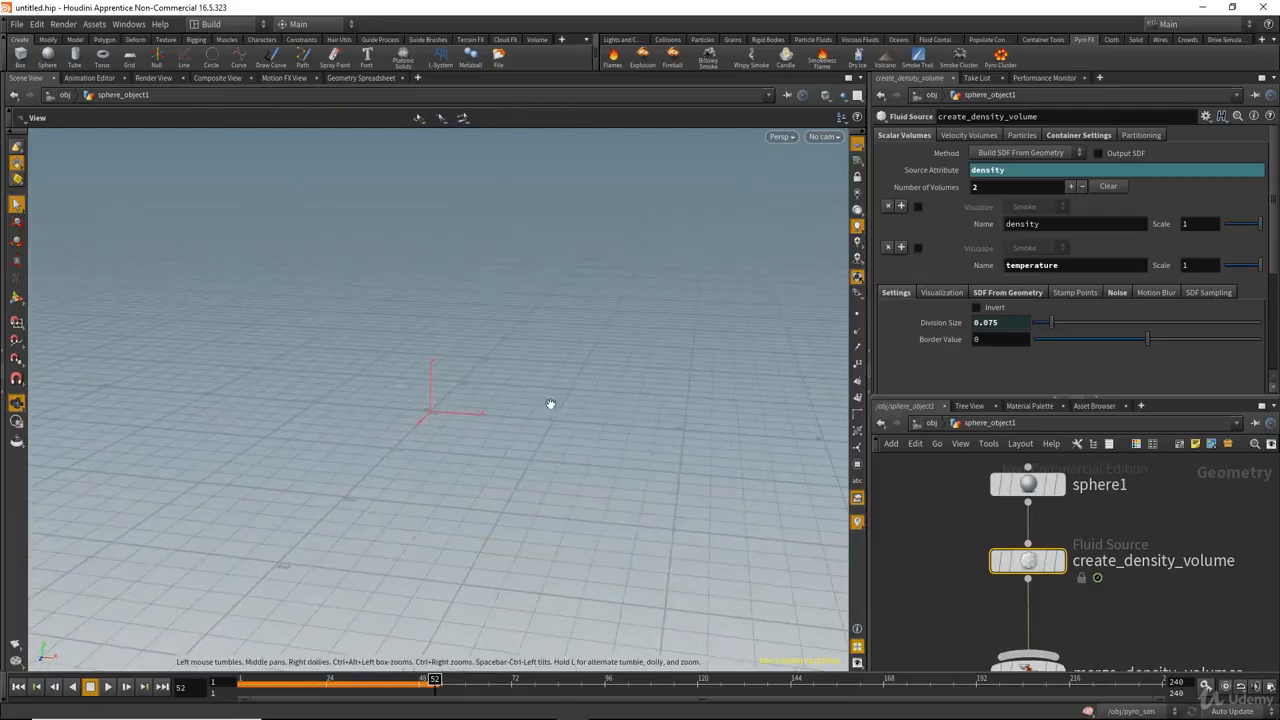
Switch on only the density scalar volume and examine its shape from close up
{"action": "left_click", "coordinate": [918, 207]}
{"action": "right_click_drag", "start_coordinate": [536, 402], "coordinate": [560, 397], "text": "alt"}
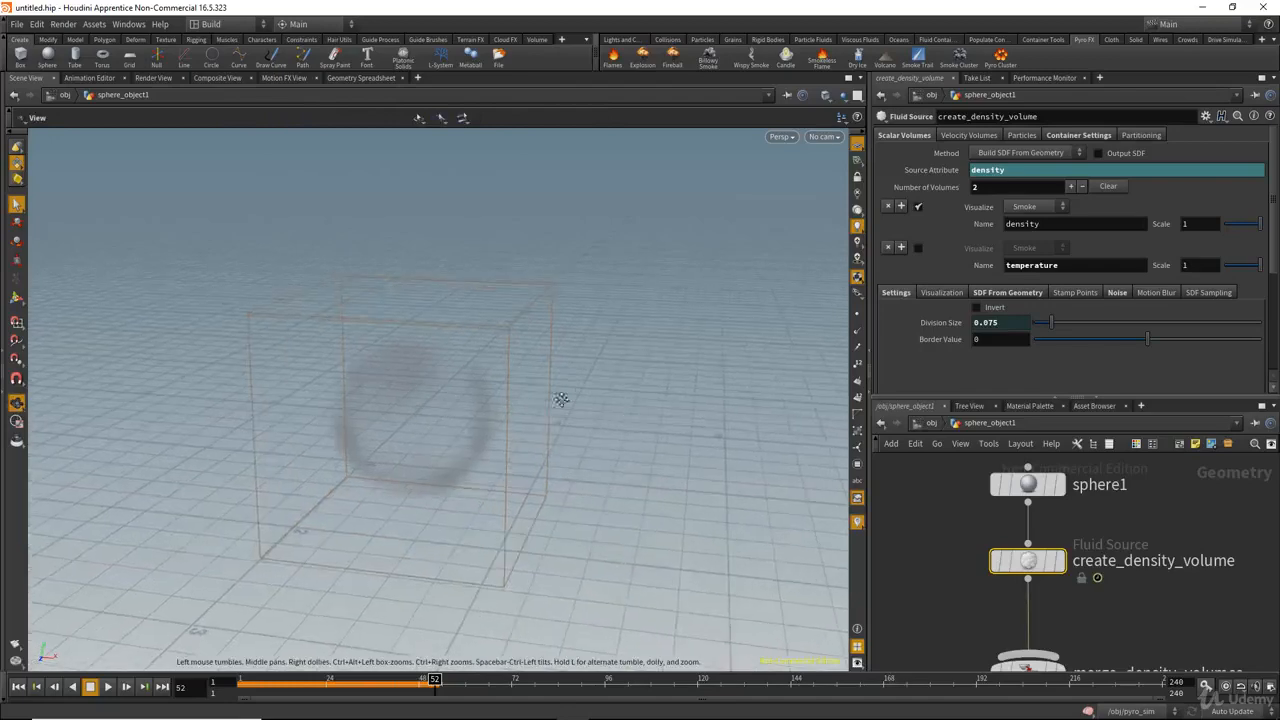
{"action": "mouse_move", "coordinate": [560, 397]}
{"action": "left_mouse_down", "text": "alt"}
{"action": "mouse_move", "coordinate": [554, 386]}
{"action": "mouse_move", "coordinate": [568, 383]}
{"action": "left_mouse_up", "text": "alt"}
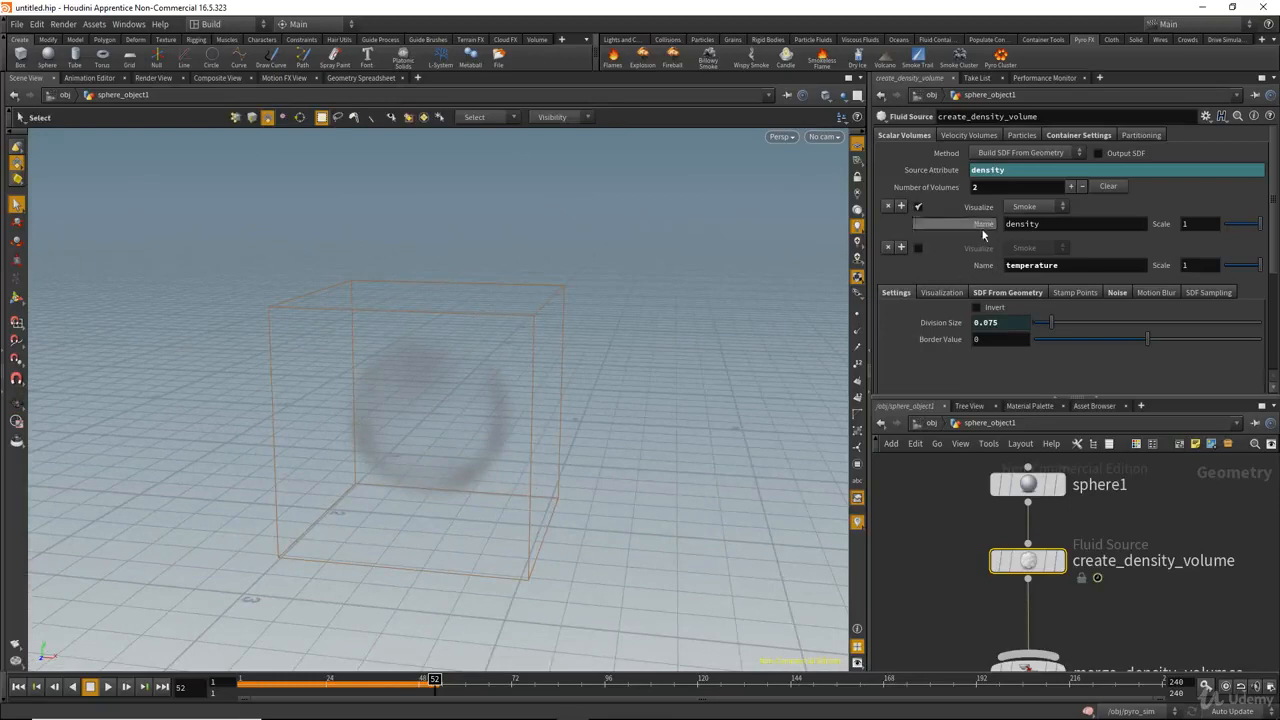
{"action": "right_click_drag", "start_coordinate": [540, 389], "coordinate": [521, 378], "text": "alt"}
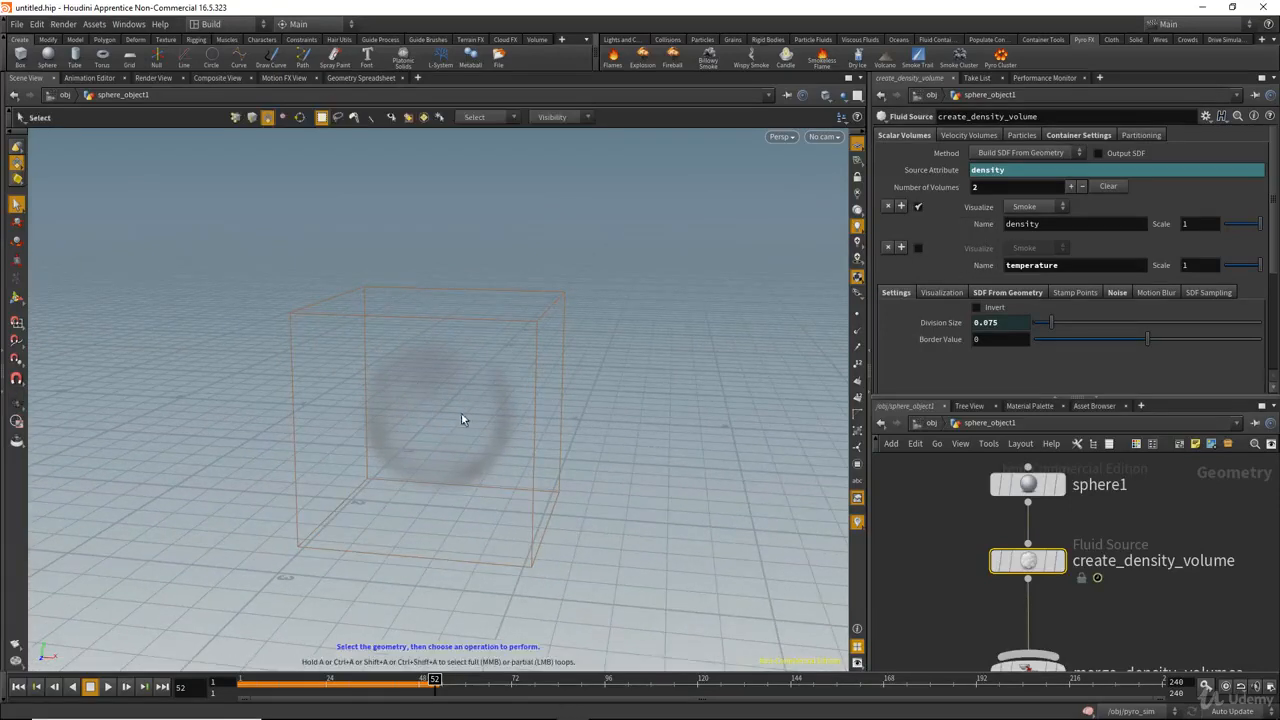
Preview the temperature volume on its own and restore the density volume alongside it
{"action": "left_click", "coordinate": [918, 206]}
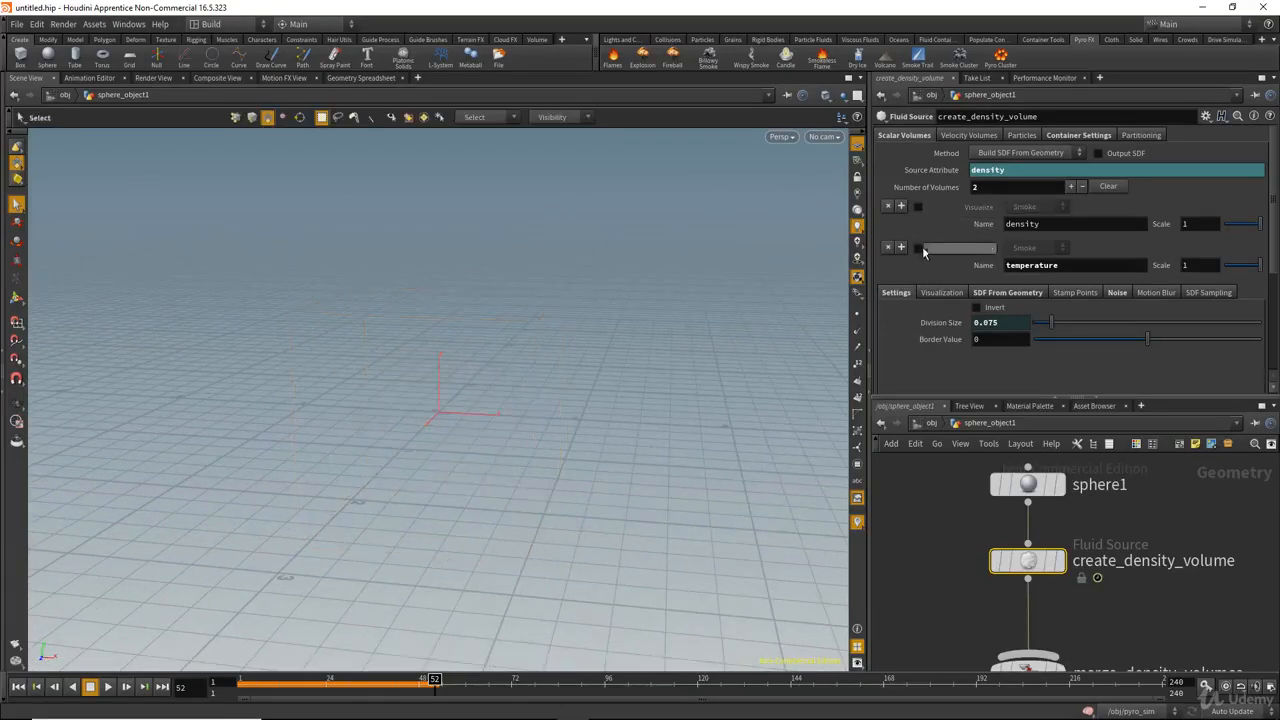
{"action": "left_click", "coordinate": [919, 249]}
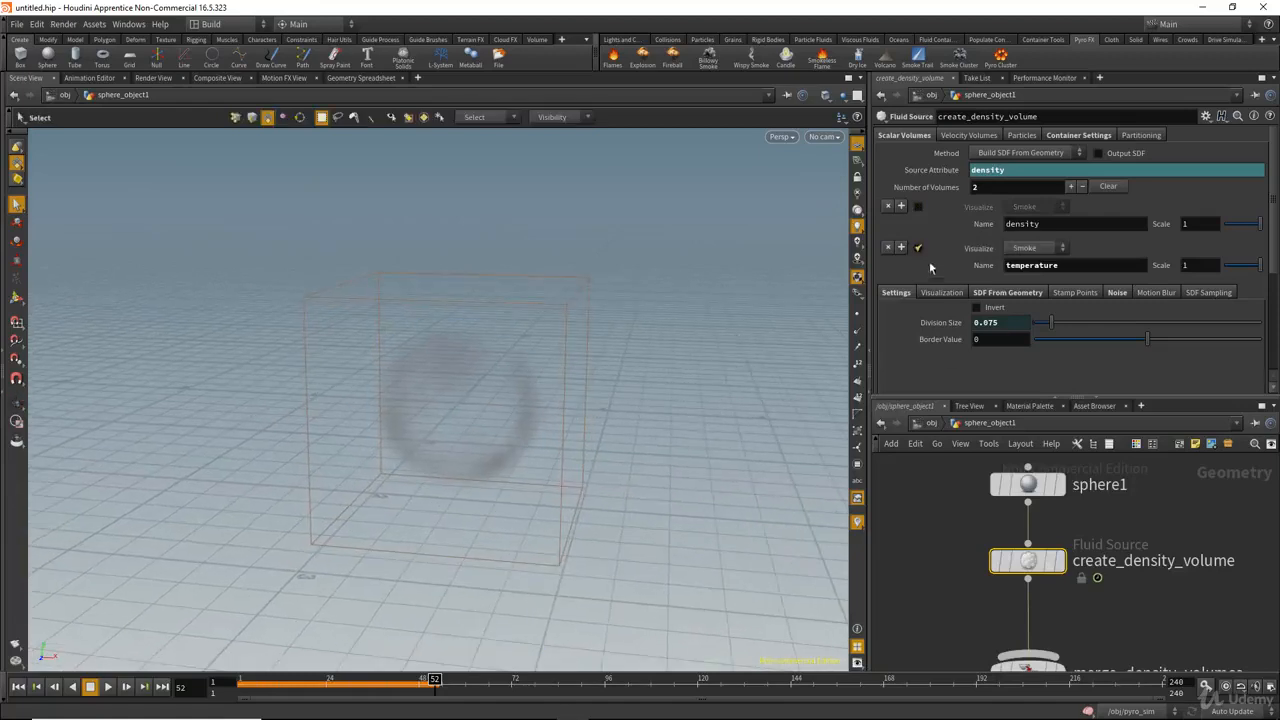
{"action": "left_click", "coordinate": [918, 206]}
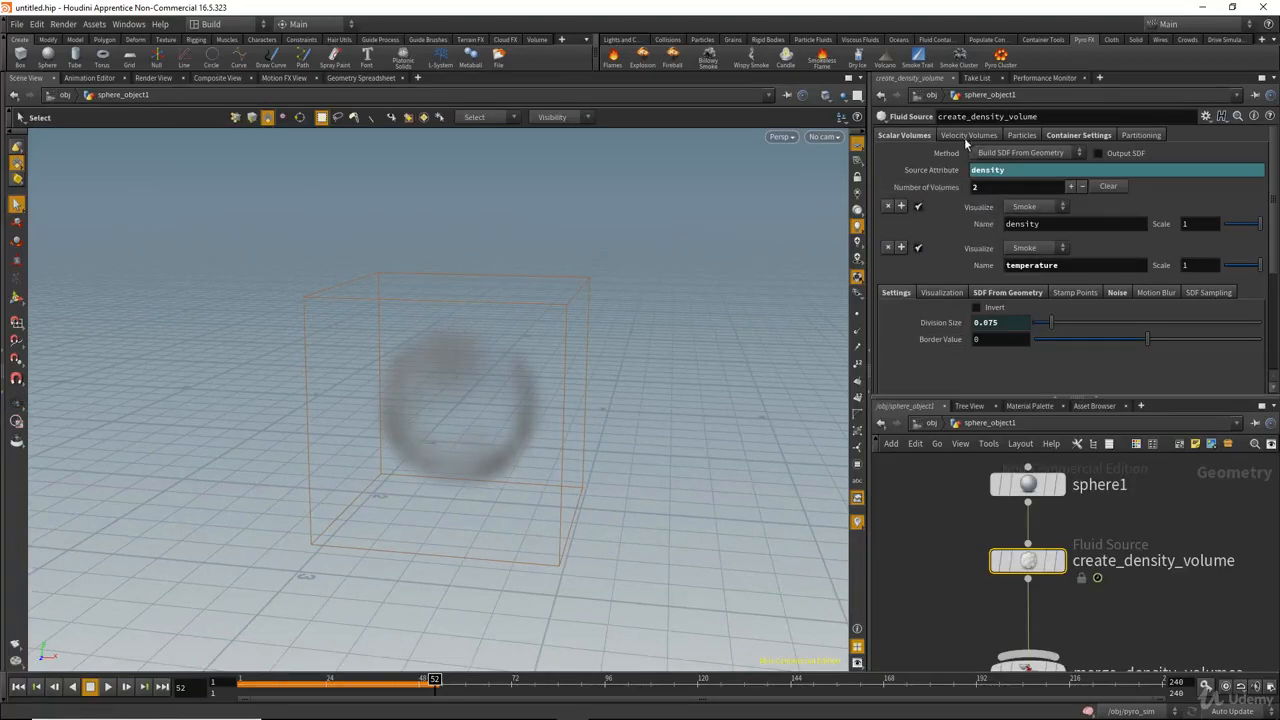
Open the velocity volume settings and toggle the vel volume off and back on to compare
{"action": "left_click", "coordinate": [965, 140]}
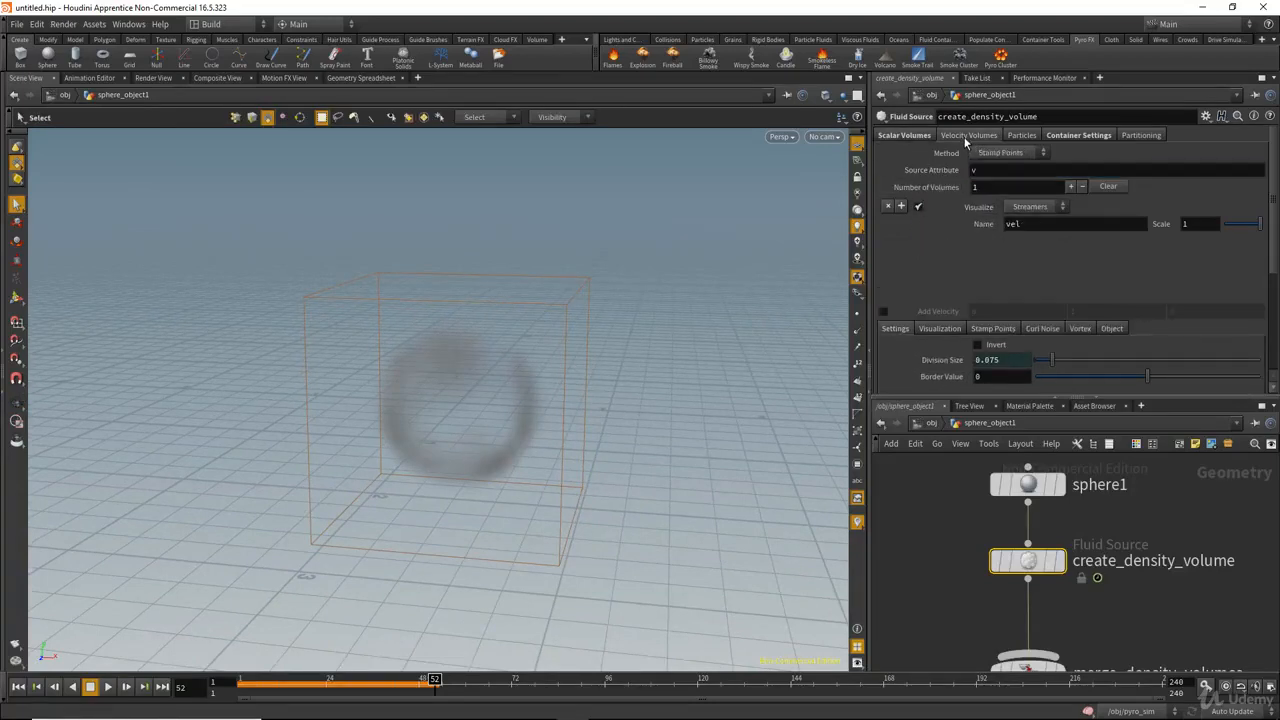
{"action": "left_click", "coordinate": [918, 206]}
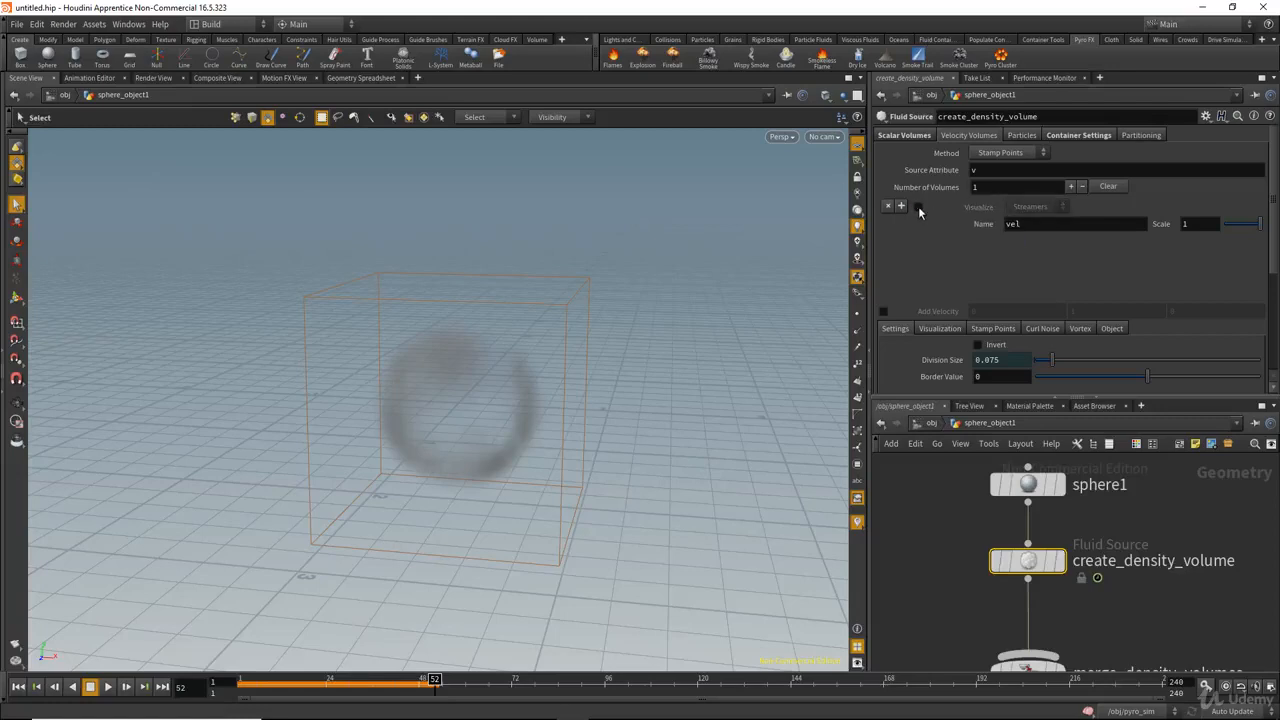
{"action": "left_click", "coordinate": [918, 206]}
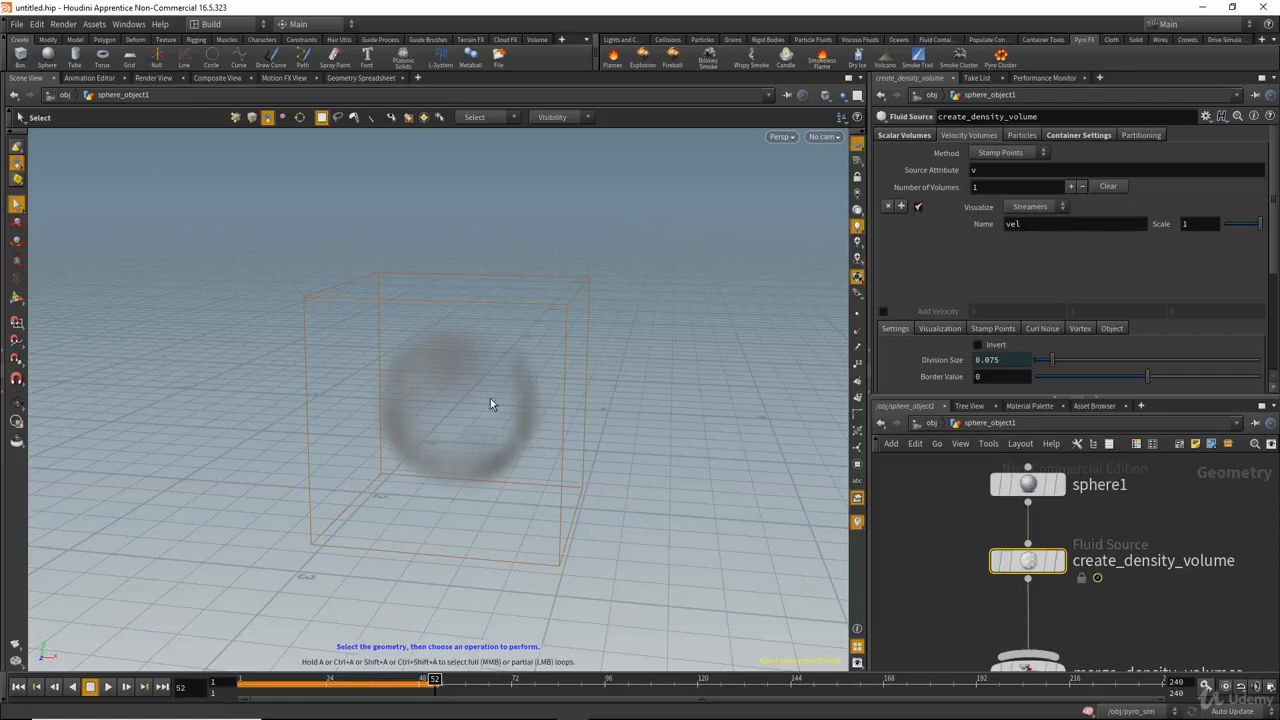
Enable Add Curl Noise for the vel velocity volume and examine its streamers around the source
{"action": "left_click", "coordinate": [1041, 330]}
{"action": "scroll", "coordinate": [960, 340], "scroll_direction": "down", "scroll_amount": 2}
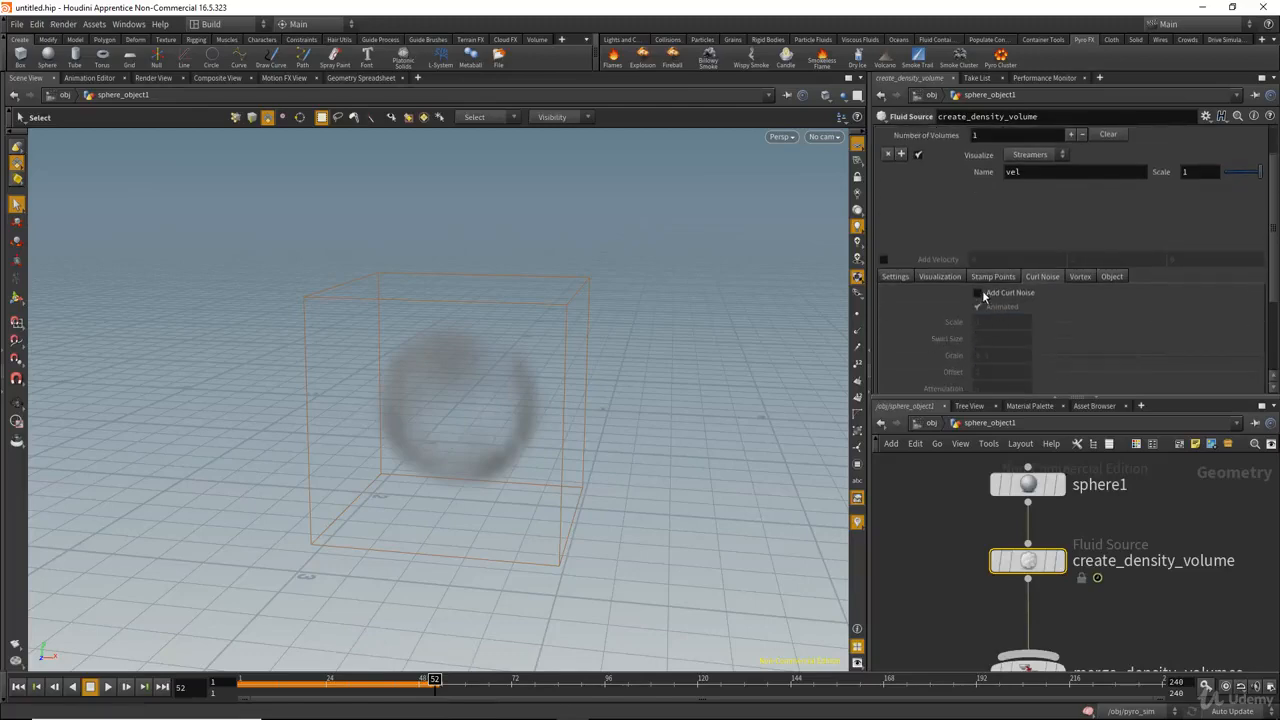
{"action": "left_click", "coordinate": [982, 293]}
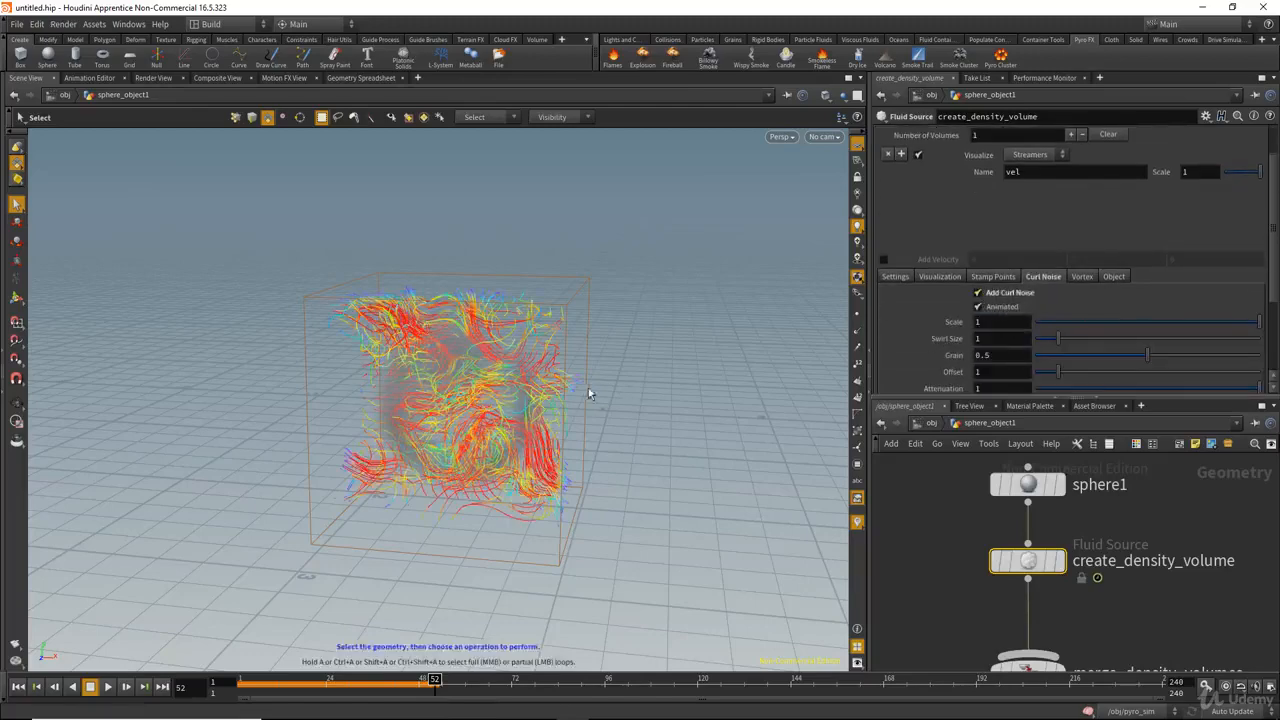
{"action": "left_click_drag", "start_coordinate": [560, 378], "coordinate": [486, 373], "text": "alt"}
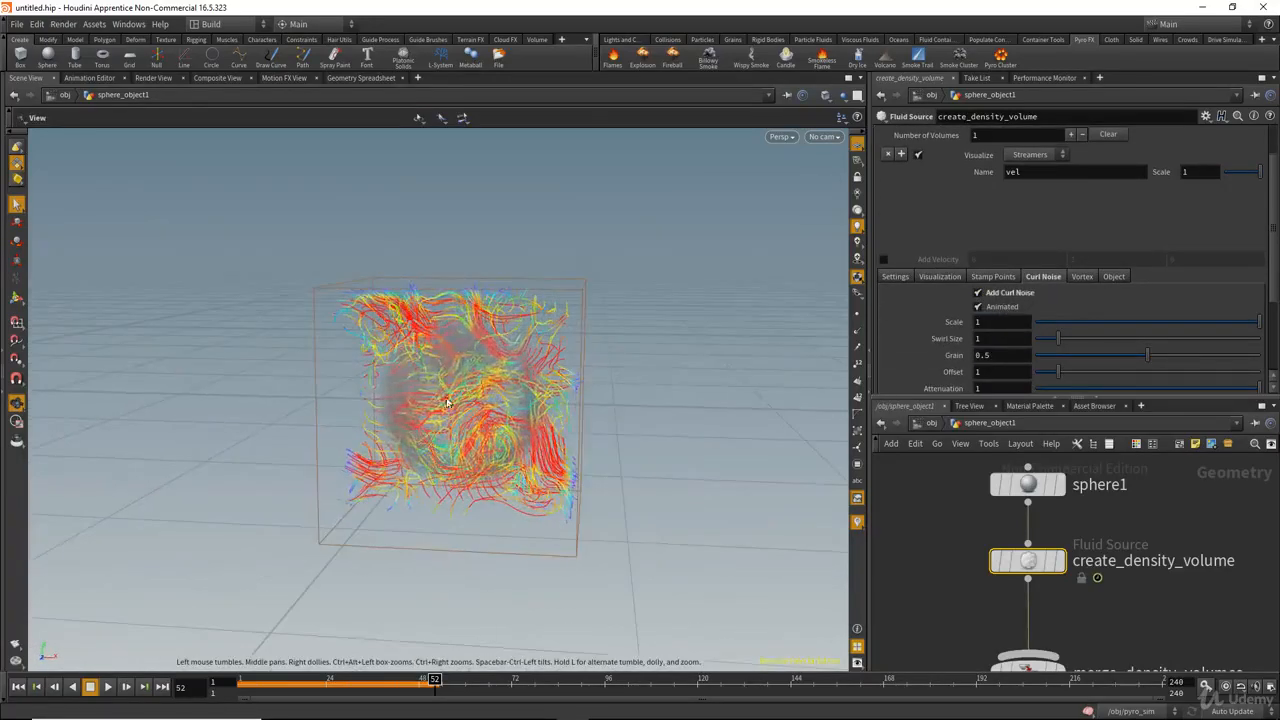
{"action": "mouse_move", "coordinate": [567, 390]}
{"action": "left_mouse_down", "text": "alt"}
{"action": "mouse_move", "coordinate": [528, 374]}
{"action": "mouse_move", "coordinate": [552, 374]}
{"action": "left_mouse_up", "text": "alt"}
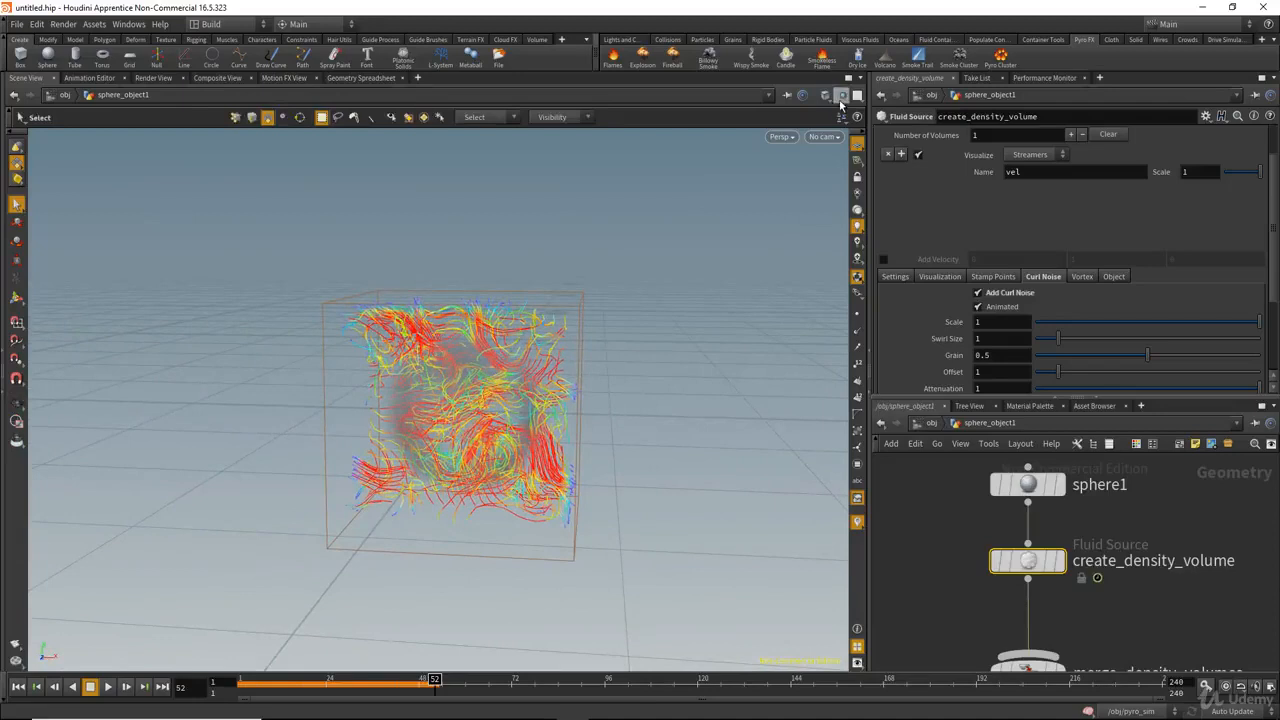
Show all objects in the viewport and replay the smoke simulation from frame 1 to about frame 59
{"action": "left_click", "coordinate": [841, 95]}
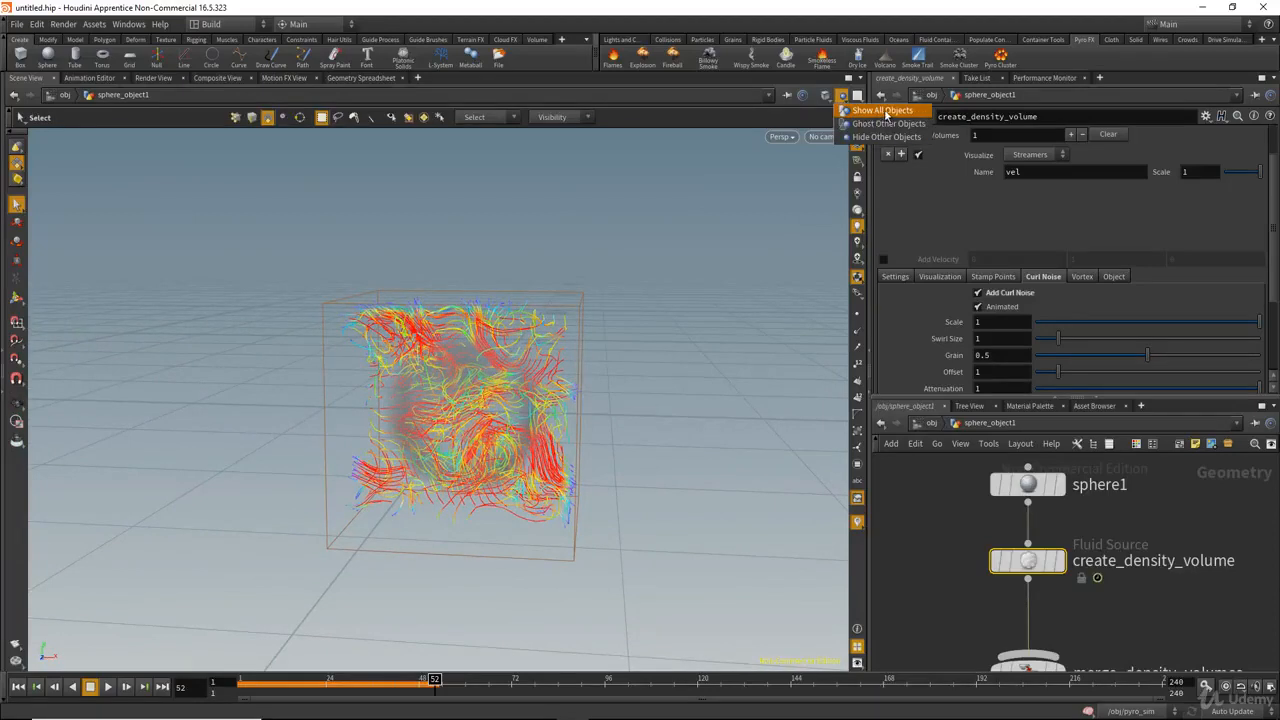
{"action": "left_click", "coordinate": [884, 111]}
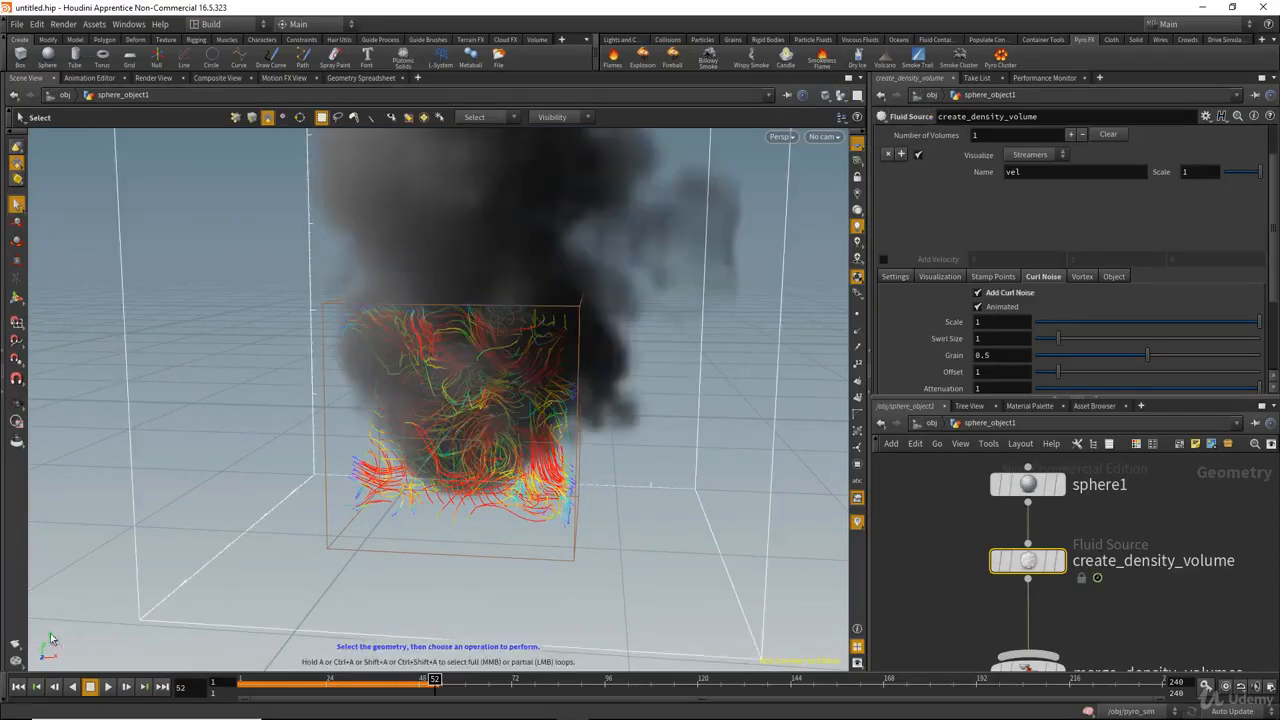
{"action": "left_click", "coordinate": [19, 689]}
{"action": "right_click_drag", "start_coordinate": [576, 386], "coordinate": [471, 323], "text": "alt"}
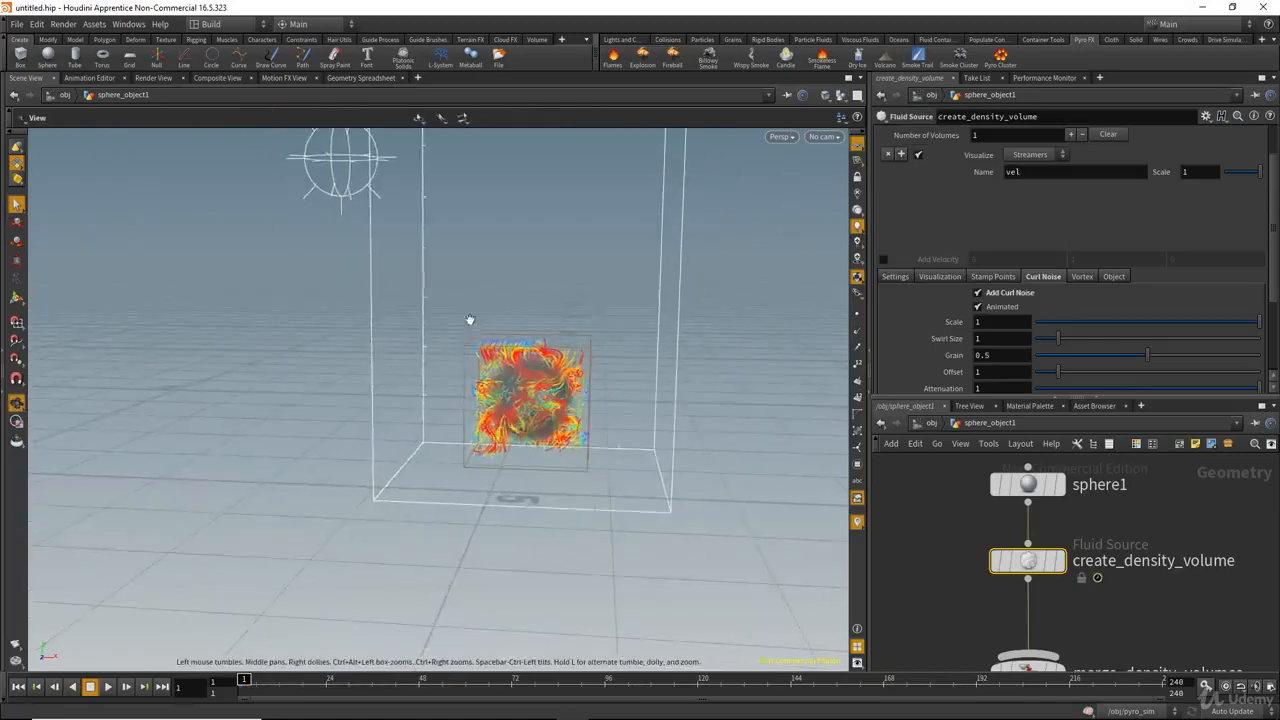
{"action": "middle_click_drag", "start_coordinate": [455, 373], "coordinate": [412, 428], "text": "alt"}
{"action": "left_click", "coordinate": [108, 687]}
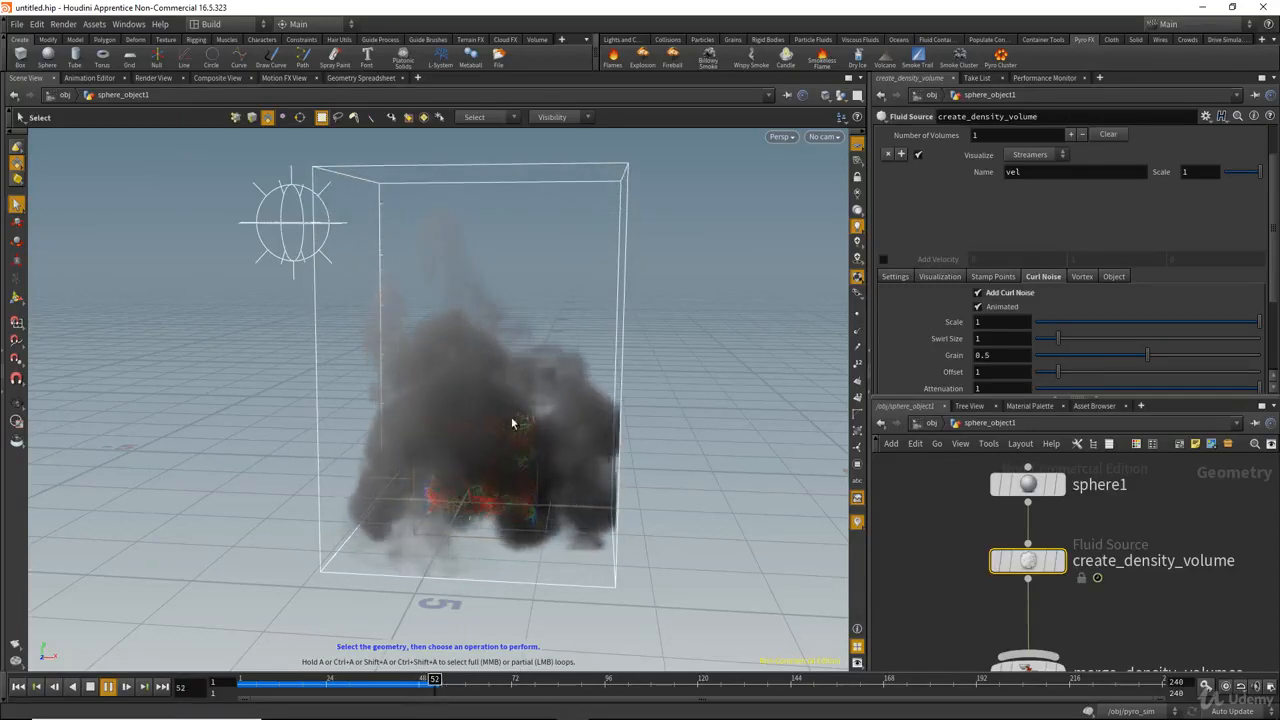
{"action": "left_click", "coordinate": [90, 687]}
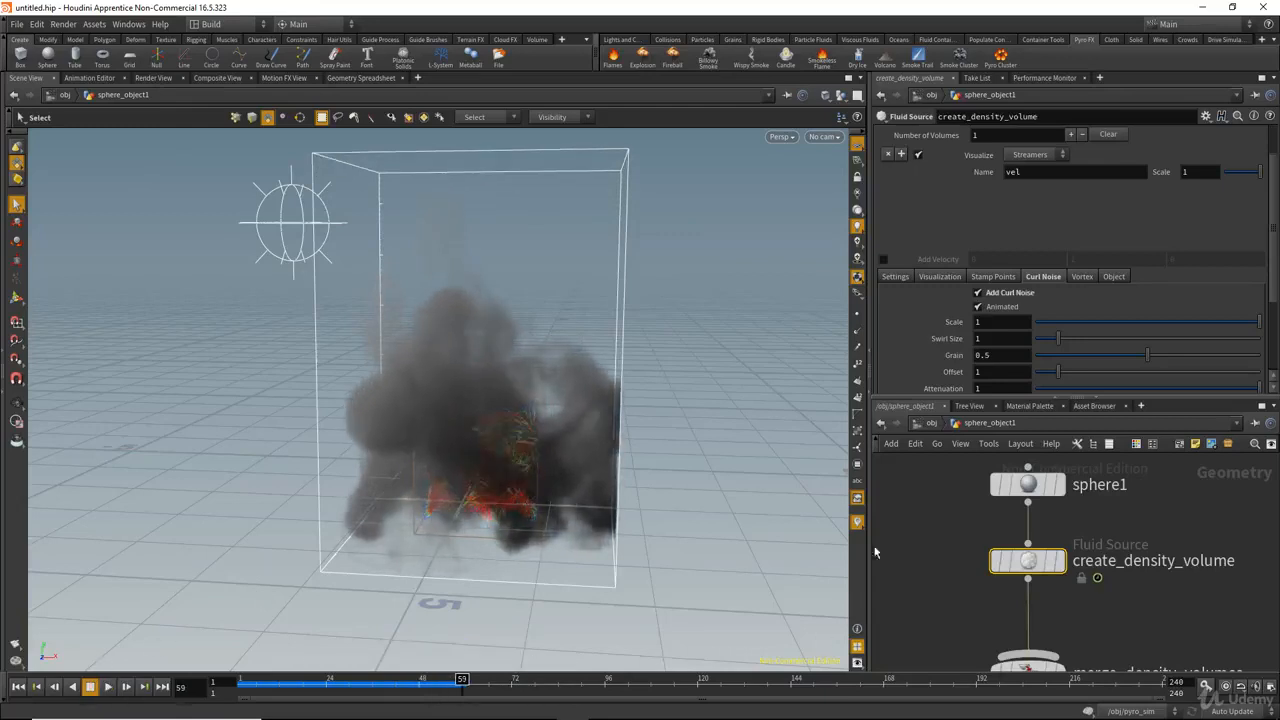
Set the curl noise Scale to 0.476, Swirl Size to 0.71 and Turbulence to 5
{"action": "scroll", "coordinate": [988, 298], "scroll_direction": "down", "scroll_amount": 1}
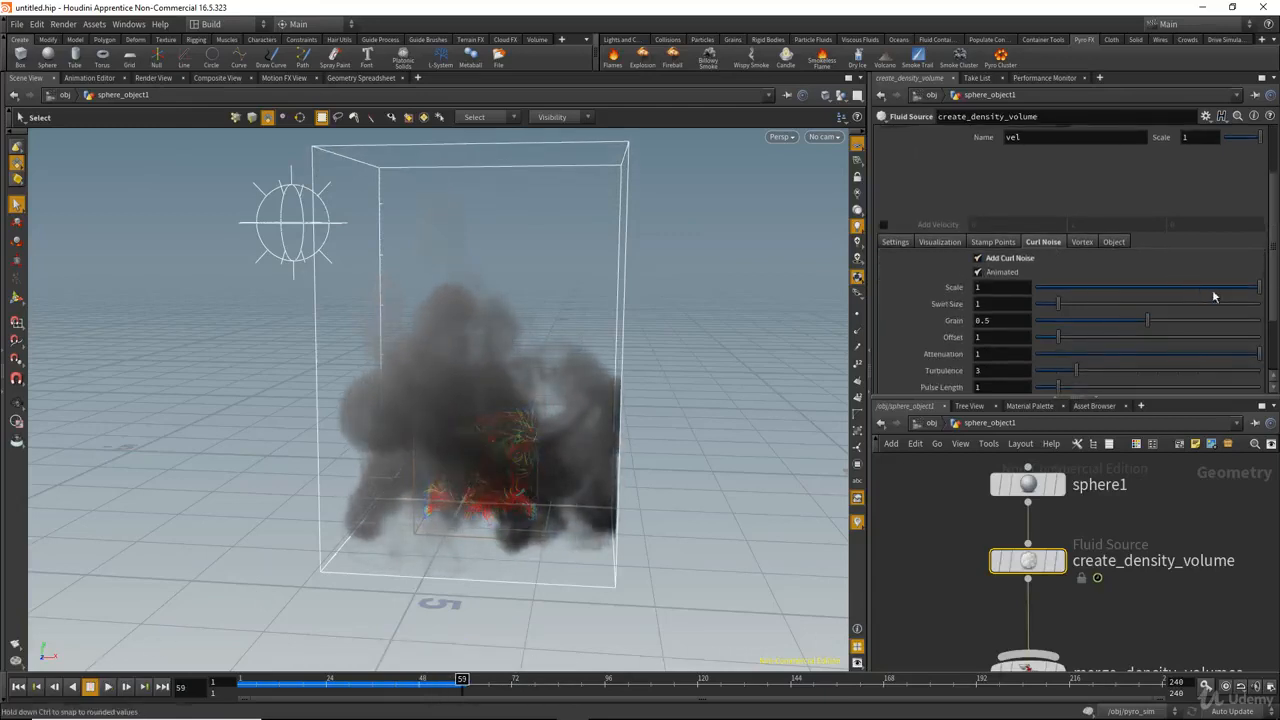
{"action": "mouse_move", "coordinate": [1133, 296]}
{"action": "left_mouse_down"}
{"action": "mouse_move", "coordinate": [1104, 290]}
{"action": "mouse_move", "coordinate": [1143, 298]}
{"action": "left_mouse_up"}
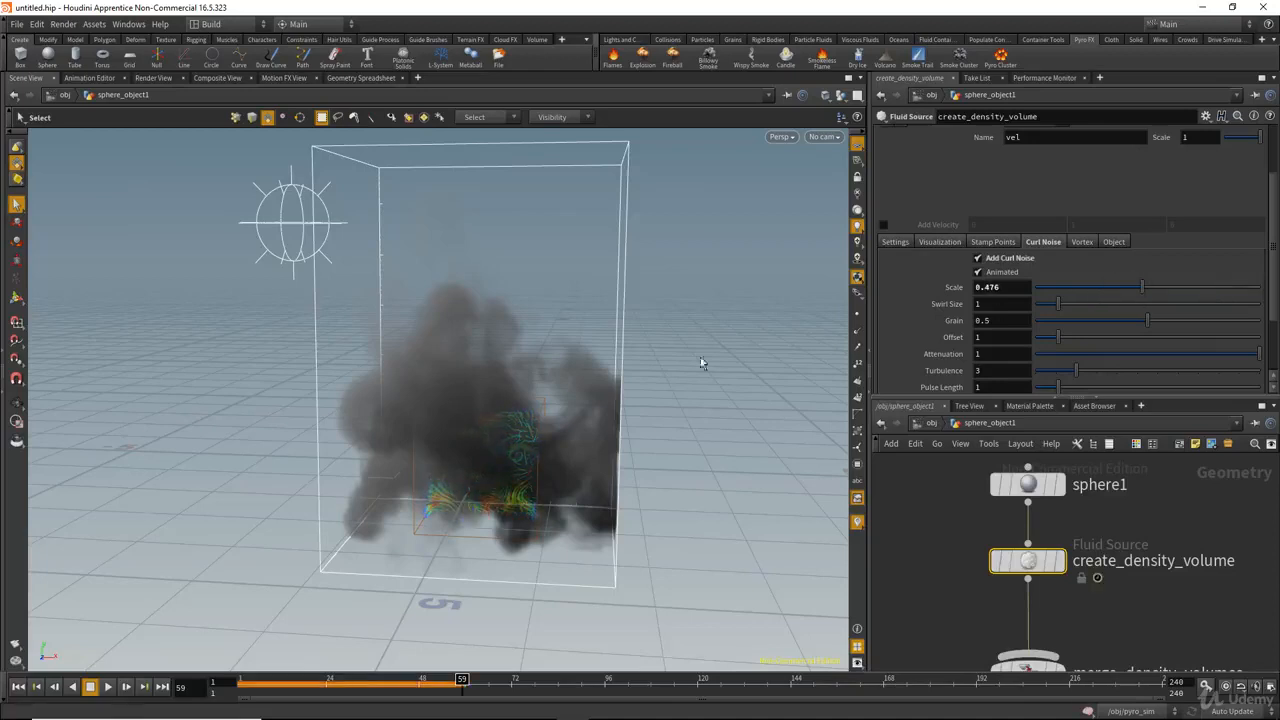
{"action": "right_click_drag", "start_coordinate": [594, 375], "coordinate": [778, 394], "text": "alt"}
{"action": "middle_click_drag", "start_coordinate": [629, 318], "coordinate": [636, 230], "text": "alt"}
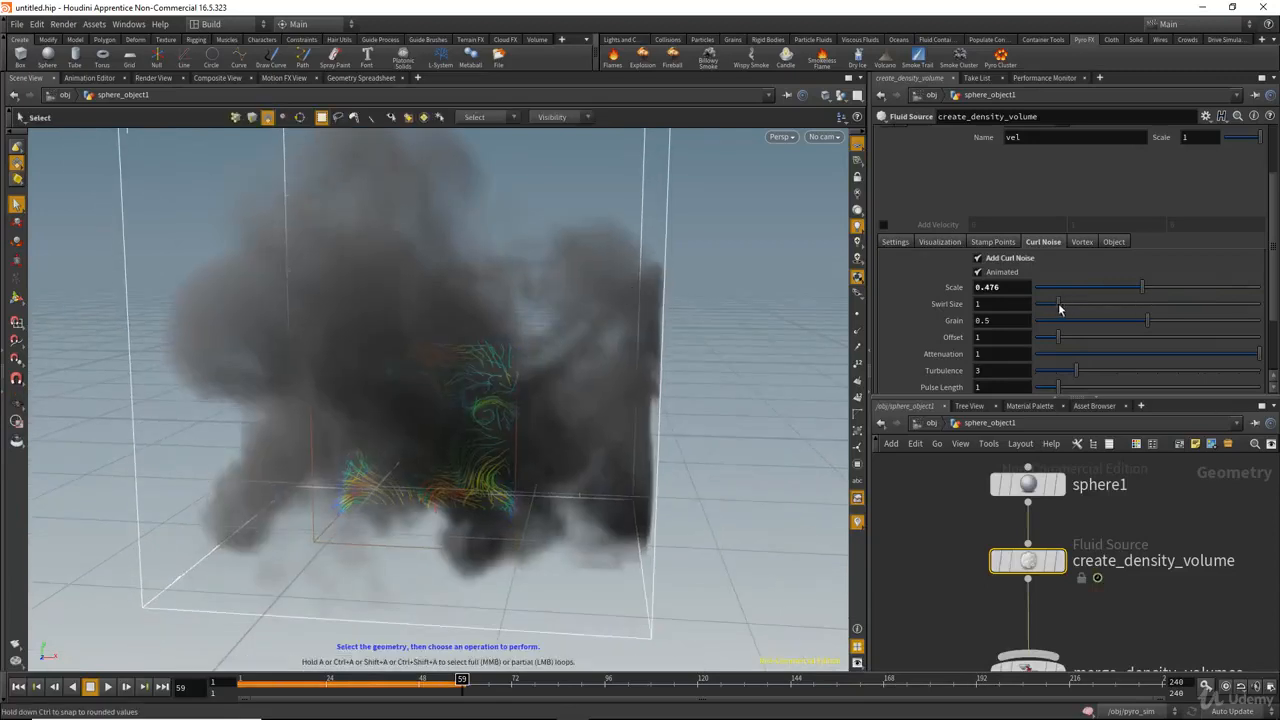
{"action": "mouse_move", "coordinate": [1059, 305]}
{"action": "left_mouse_down"}
{"action": "mouse_move", "coordinate": [1163, 307]}
{"action": "mouse_move", "coordinate": [1051, 309]}
{"action": "left_mouse_up"}
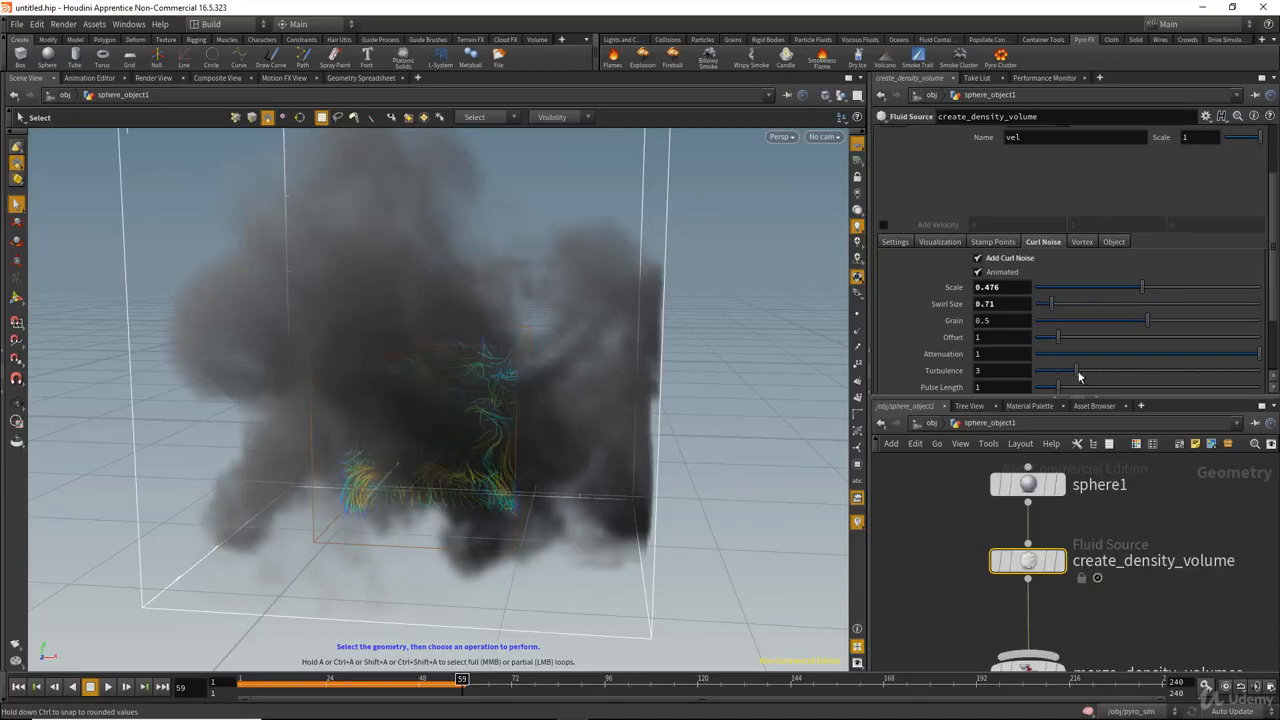
{"action": "left_click_drag", "start_coordinate": [1078, 375], "coordinate": [1112, 374]}
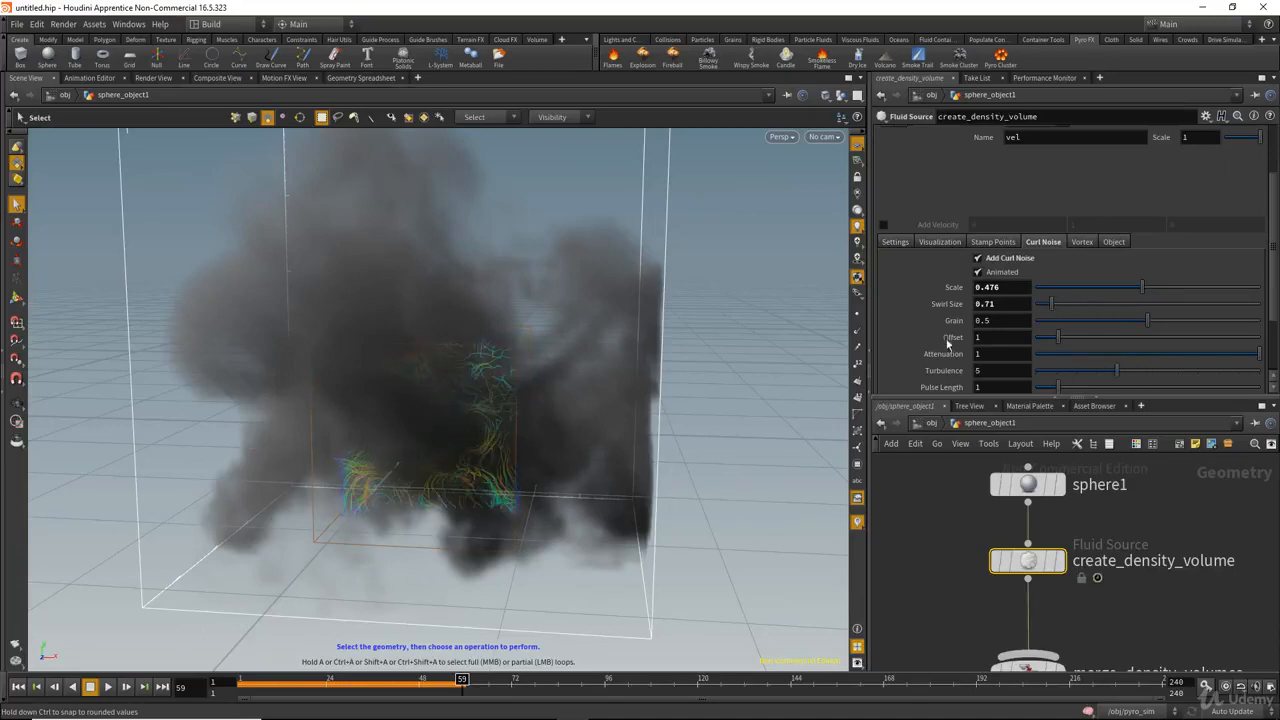
Disable Add Curl Noise on the velocity volume of create_density_volume
{"action": "scroll", "coordinate": [931, 335], "scroll_direction": "up", "scroll_amount": 3}
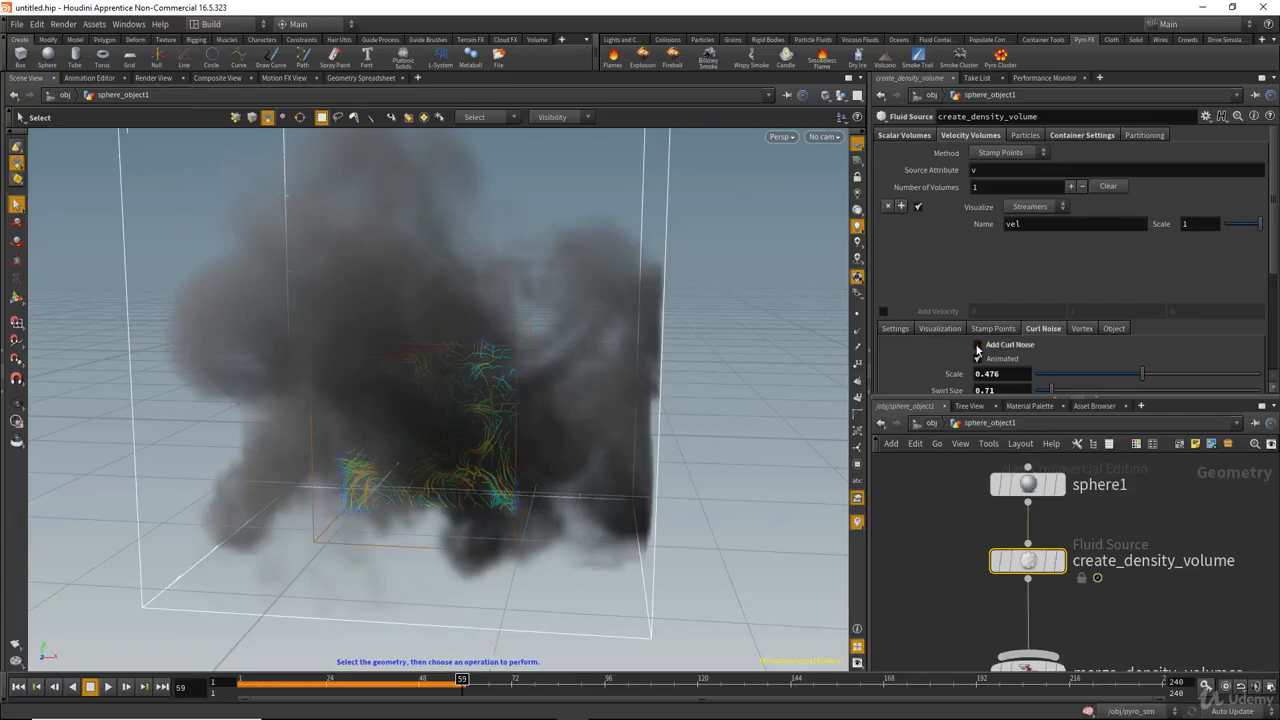
{"action": "left_click", "coordinate": [978, 346]}
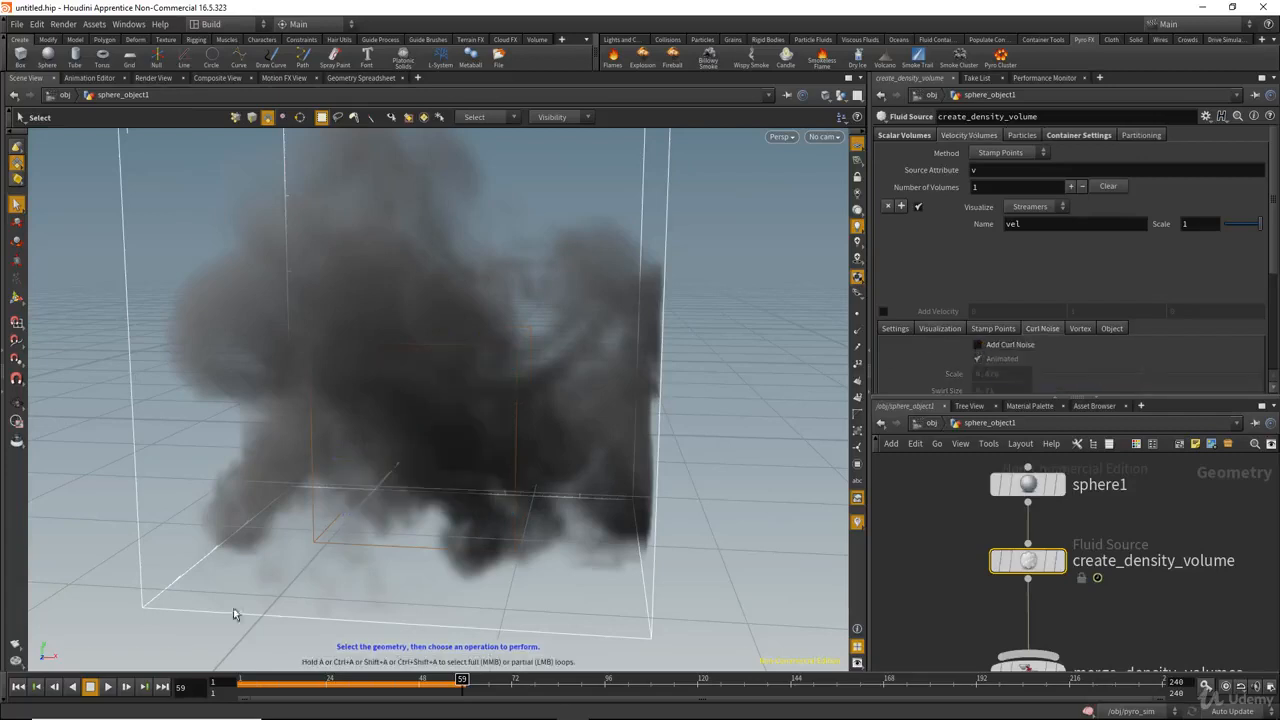
Return to frame 1, enable Add Velocity for the vel velocity volume and examine its streamers around the source
{"action": "left_click", "coordinate": [18, 686]}
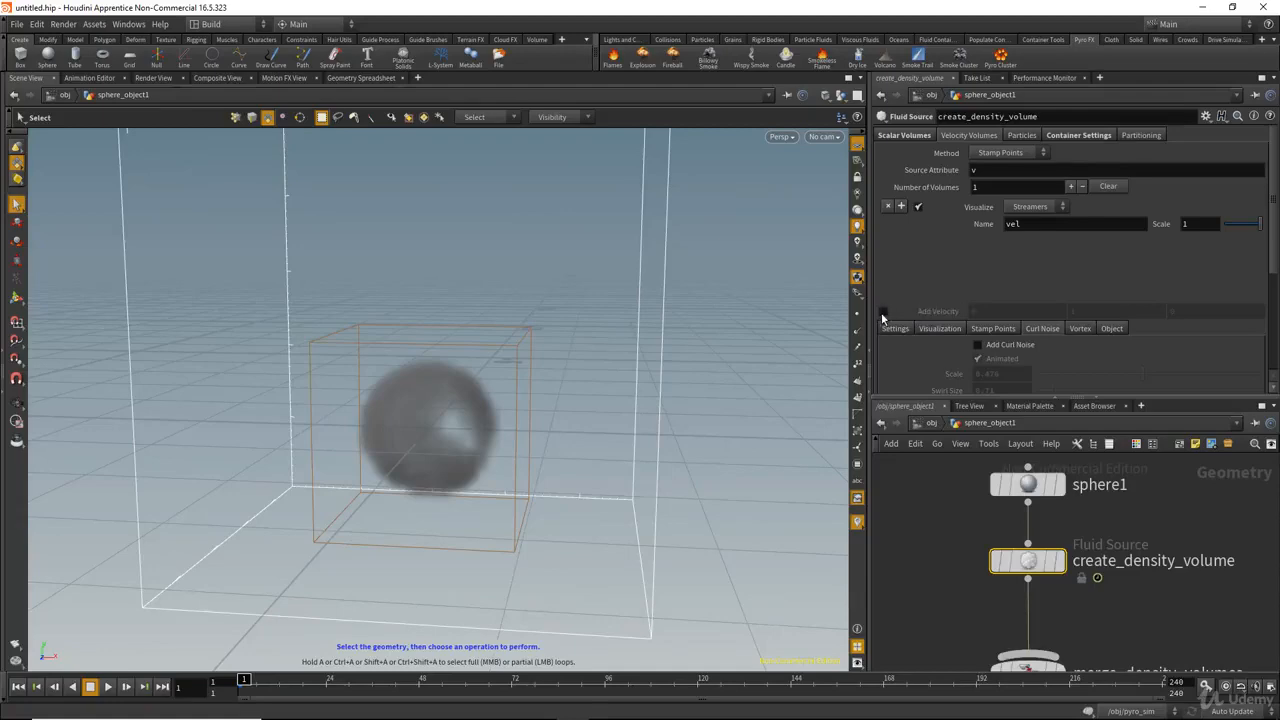
{"action": "left_click", "coordinate": [882, 312]}
{"action": "key", "text": "Escape"}
{"action": "left_click_drag", "start_coordinate": [514, 371], "coordinate": [479, 378]}
{"action": "key", "text": "s"}
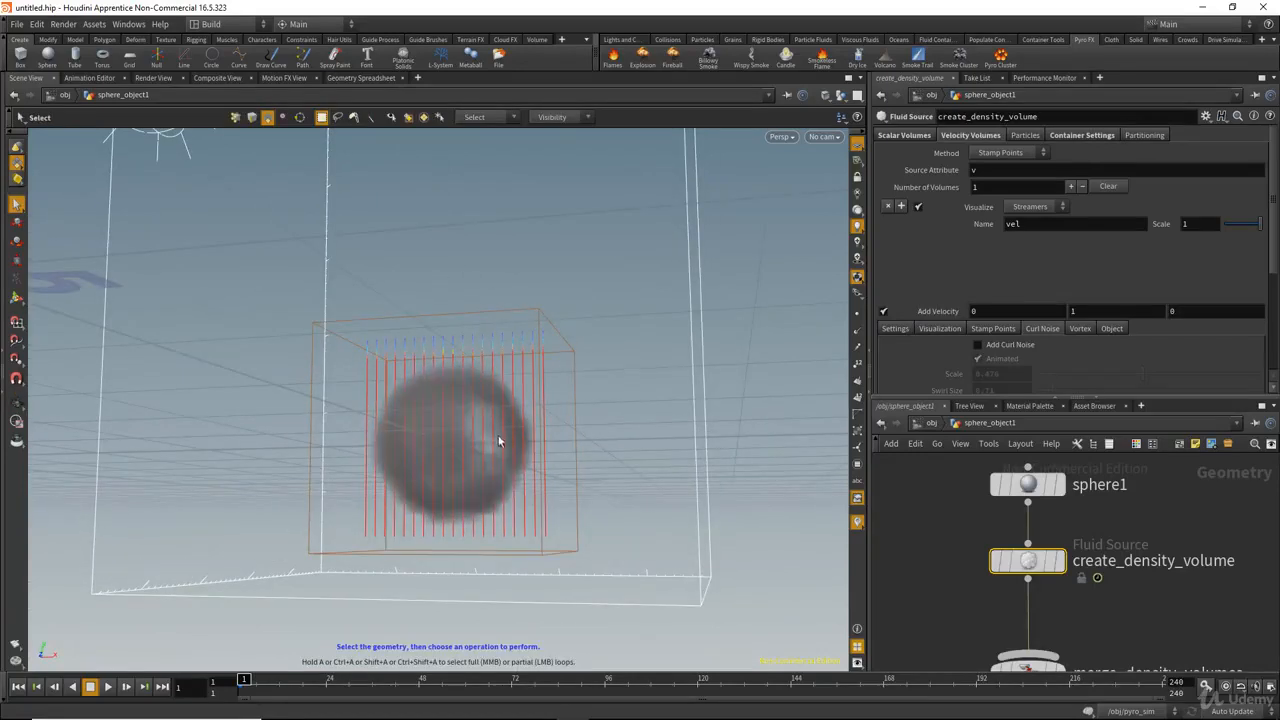
Set Add Velocity to 1, 0, 0 and play the smoke simulation to about frame 17
{"action": "left_click", "coordinate": [1076, 312]}
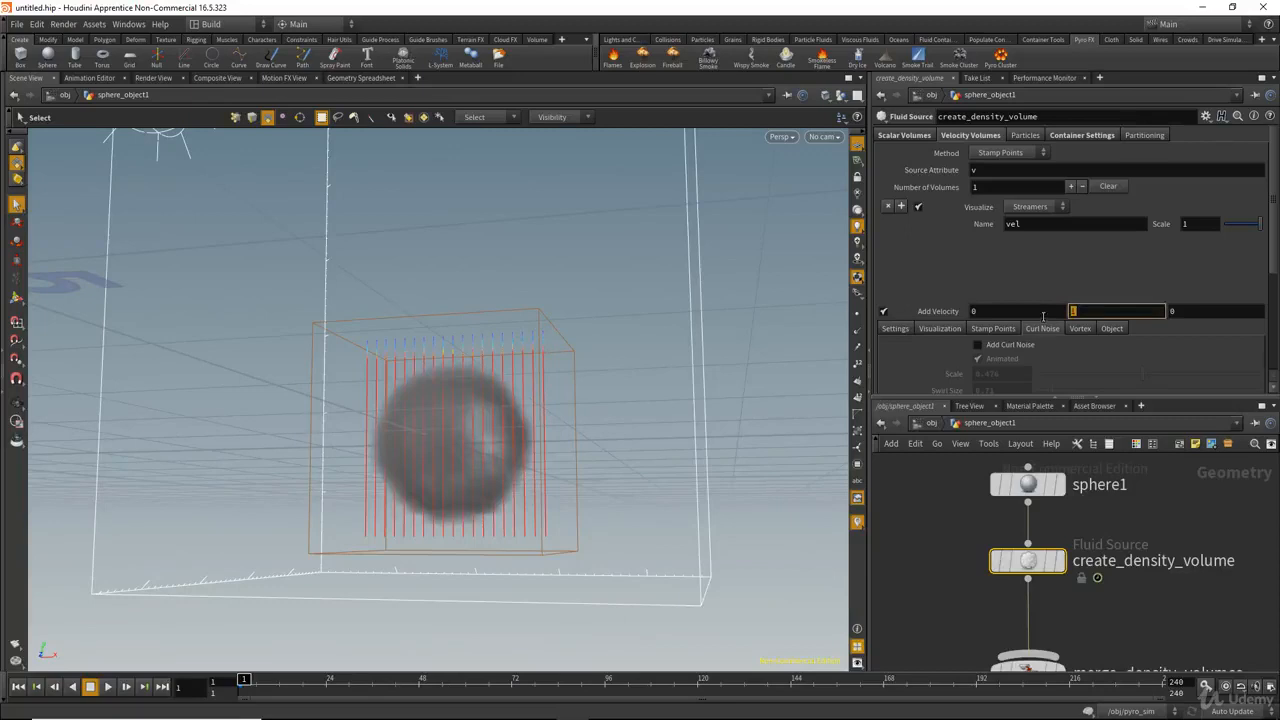
{"action": "key", "text": "shift+Tab"}
{"action": "type", "text": "1"}
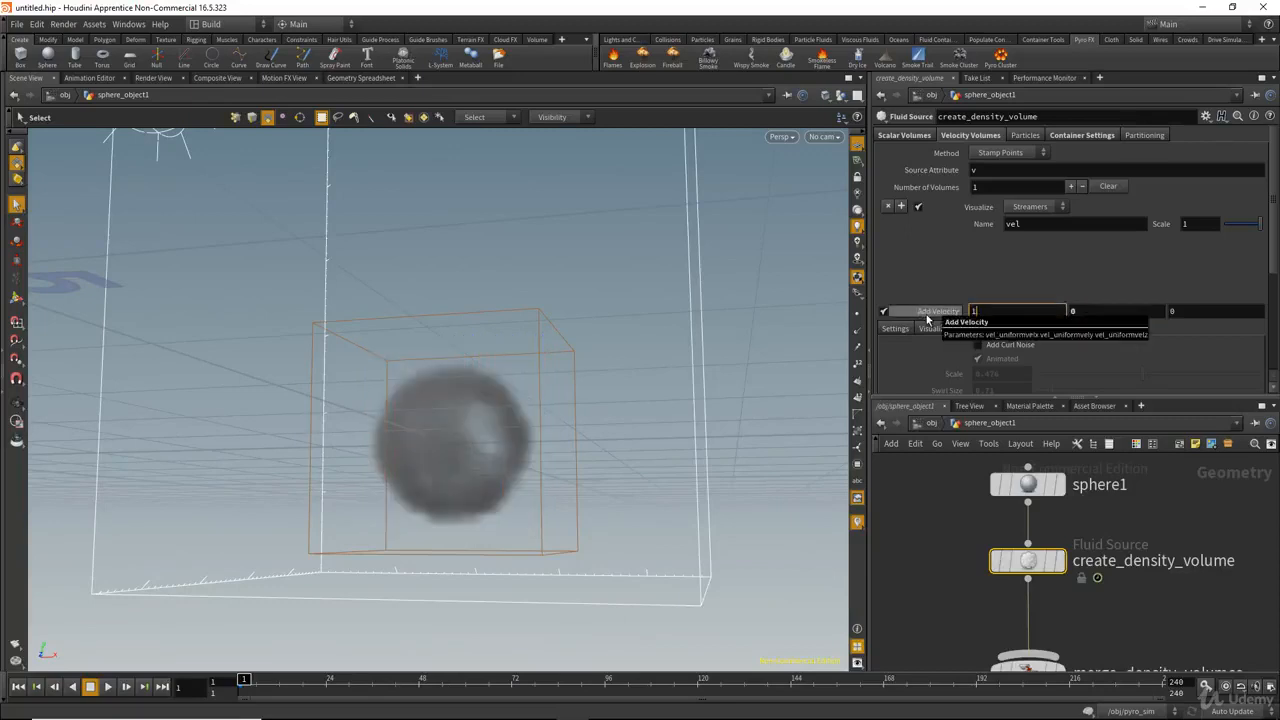
{"action": "key", "text": "Return"}
{"action": "left_click_drag", "start_coordinate": [509, 380], "coordinate": [441, 395], "text": "alt"}
{"action": "left_click_drag", "start_coordinate": [530, 401], "coordinate": [620, 414], "text": "alt"}
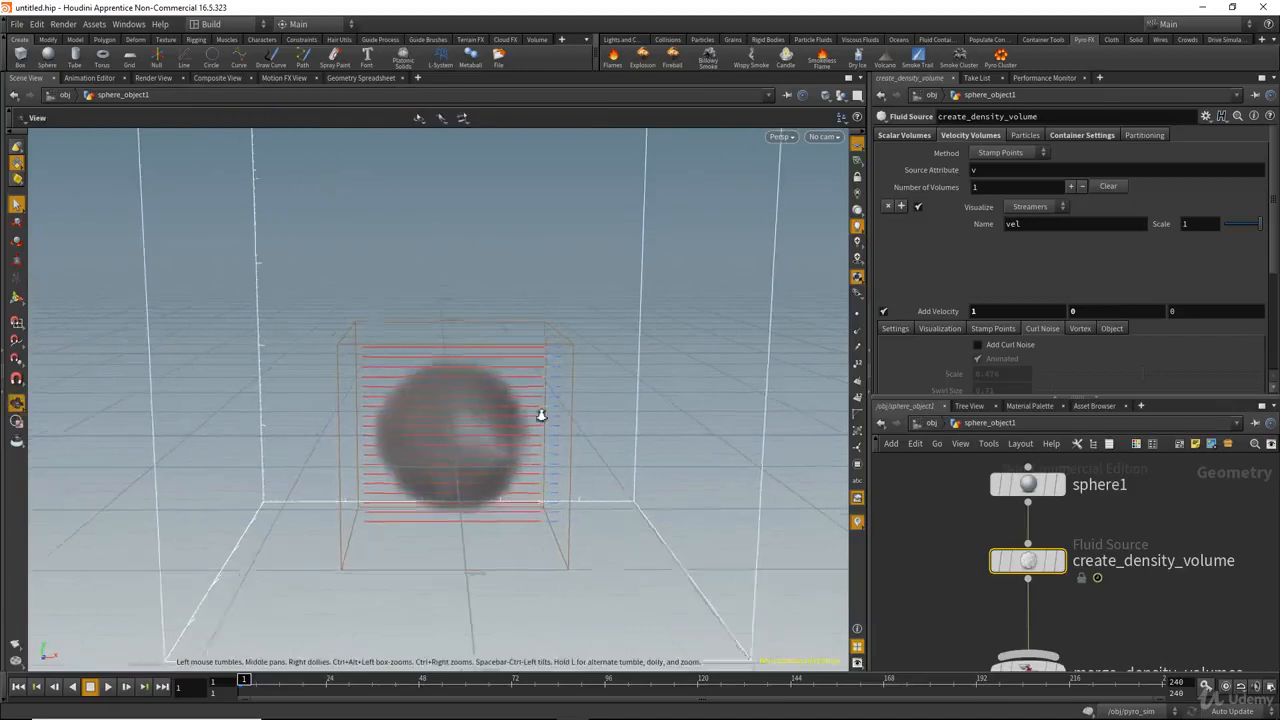
{"action": "left_click", "coordinate": [108, 686]}
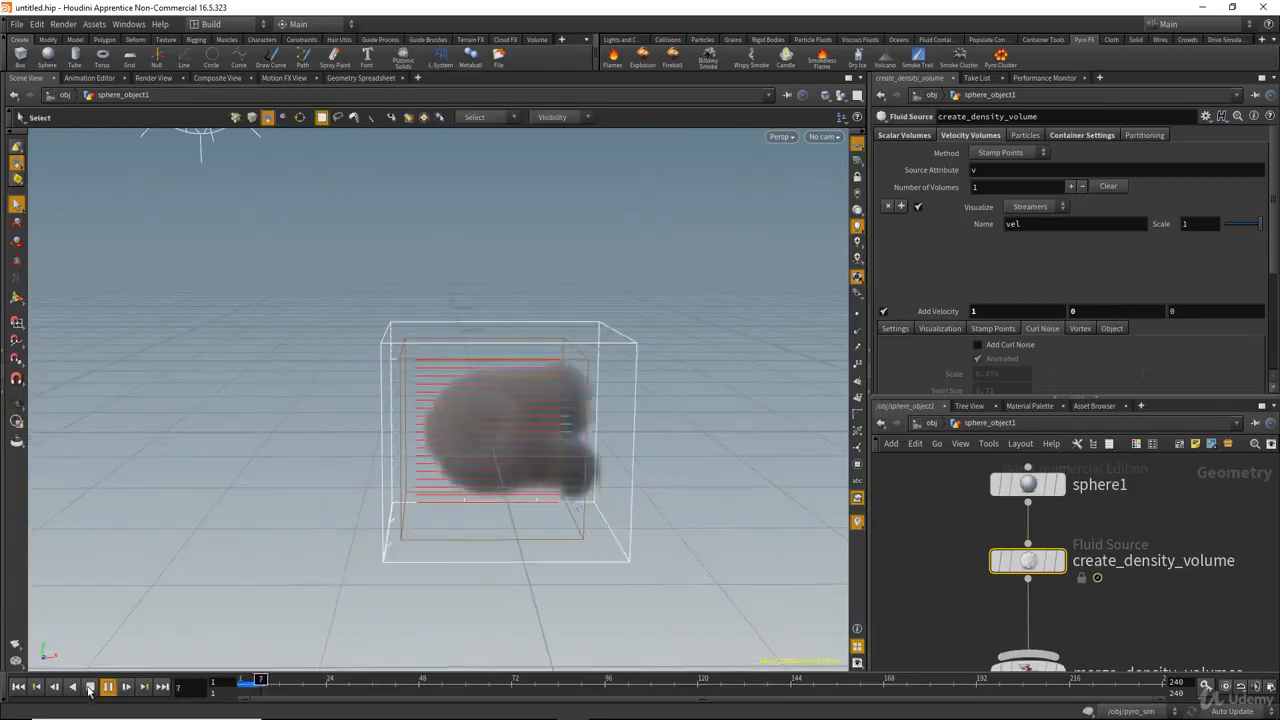
{"action": "left_click", "coordinate": [90, 687]}
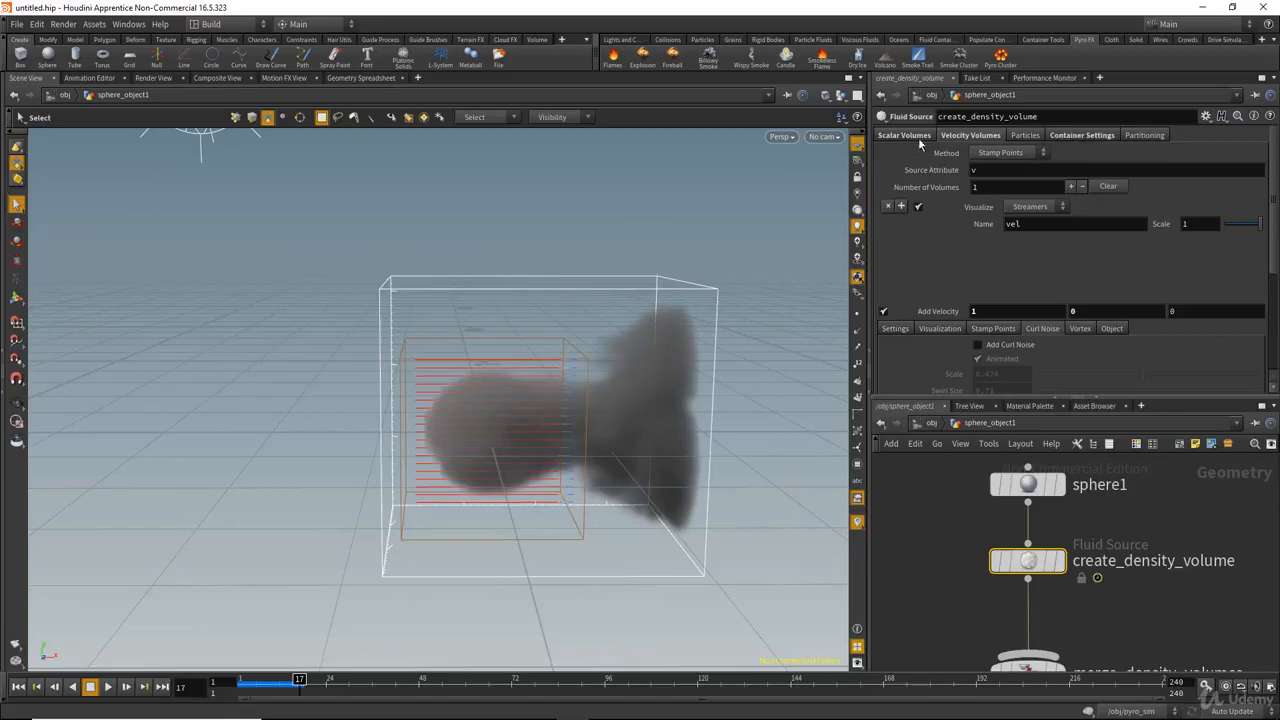
Set Add Velocity to 0, 1, 0 and disable it for the vel volume
{"action": "left_click_drag", "start_coordinate": [958, 311], "coordinate": [931, 311]}
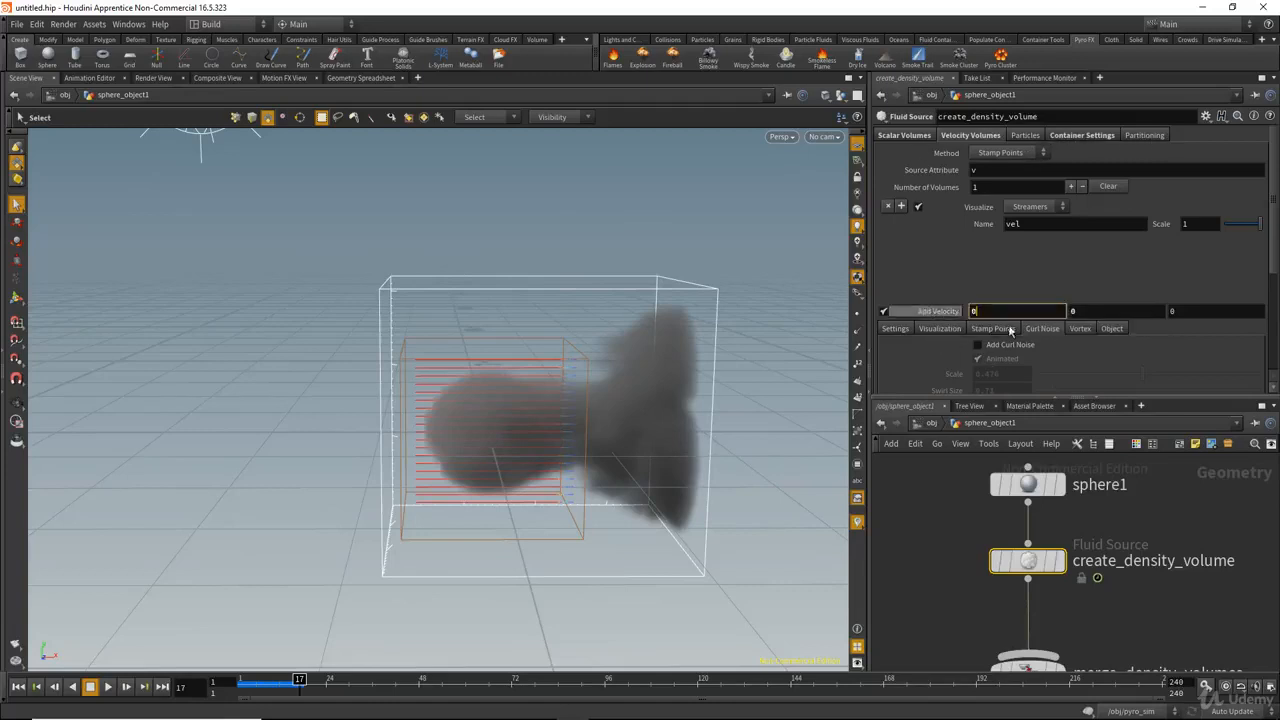
{"action": "type", "text": "0"}
{"action": "key", "text": "Tab"}
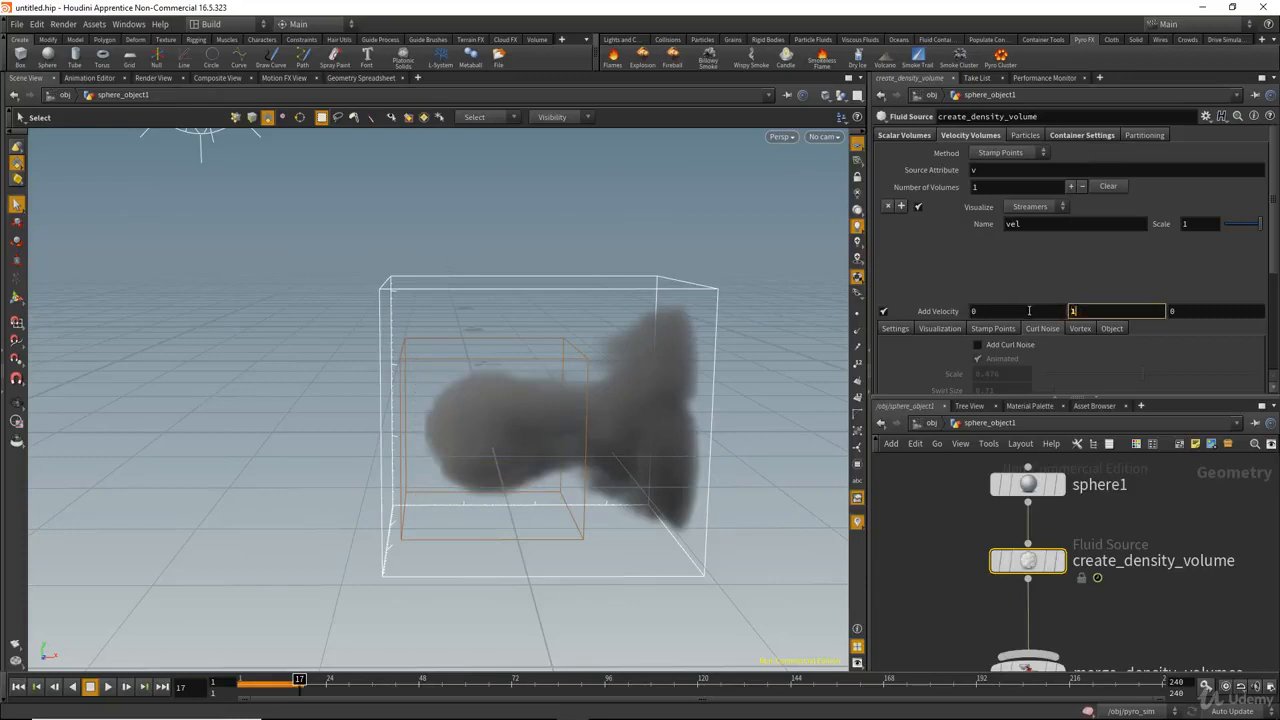
{"action": "type", "text": "1"}
{"action": "key", "text": "Return"}
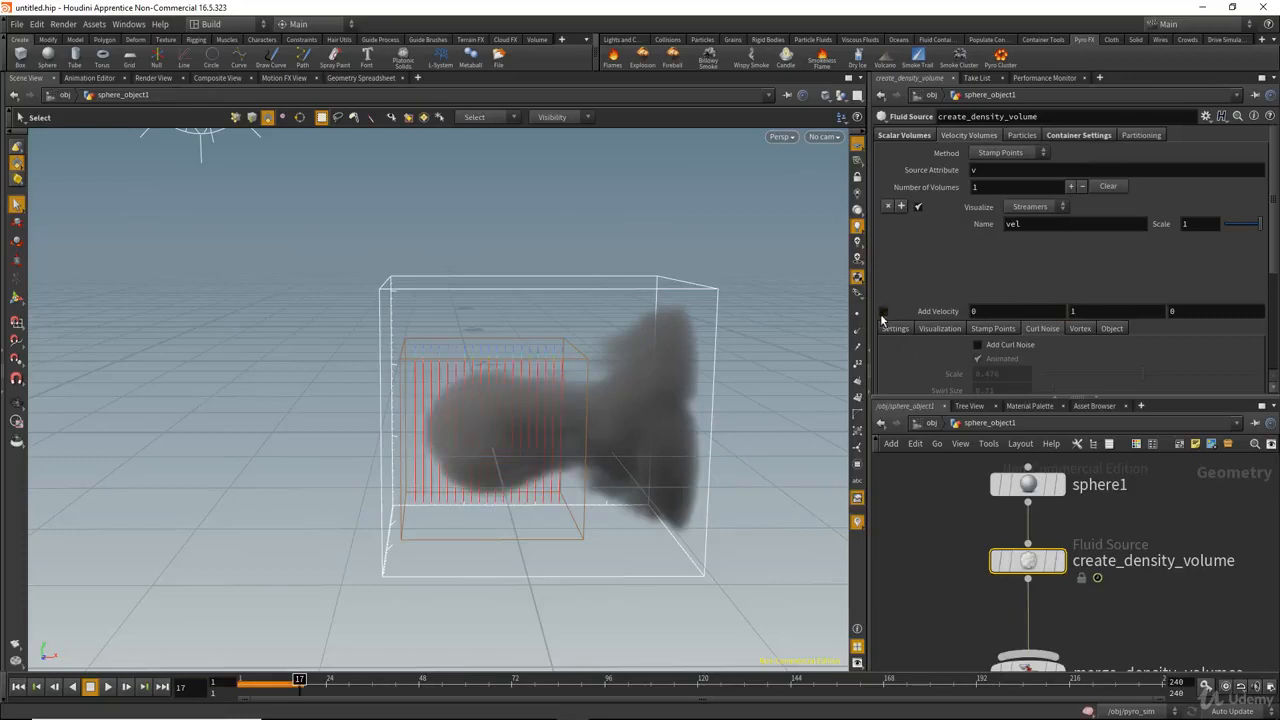
{"action": "left_click", "coordinate": [883, 311]}
Enable Add Vortex for the vel velocity volume and play the simulation from frame 1 to about frame 23
{"action": "left_click", "coordinate": [18, 687]}
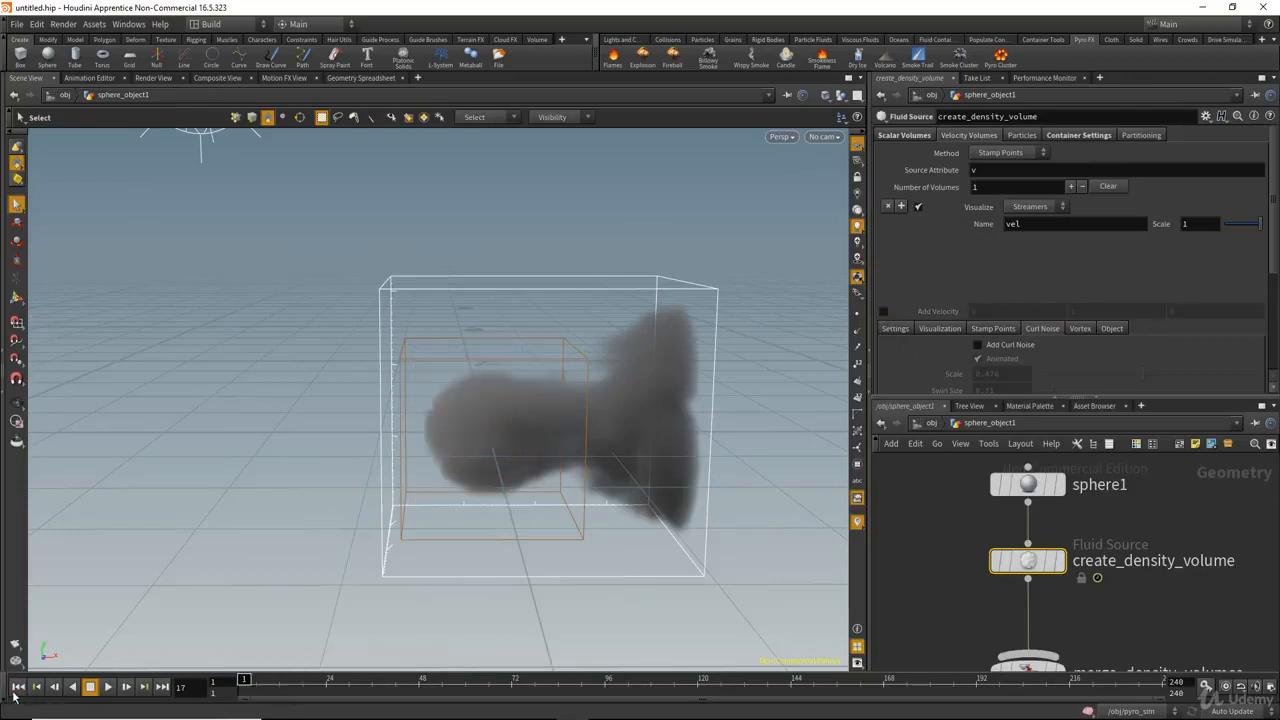
{"action": "left_click", "coordinate": [1079, 329]}
{"action": "scroll", "coordinate": [959, 337], "scroll_direction": "down", "scroll_amount": 1}
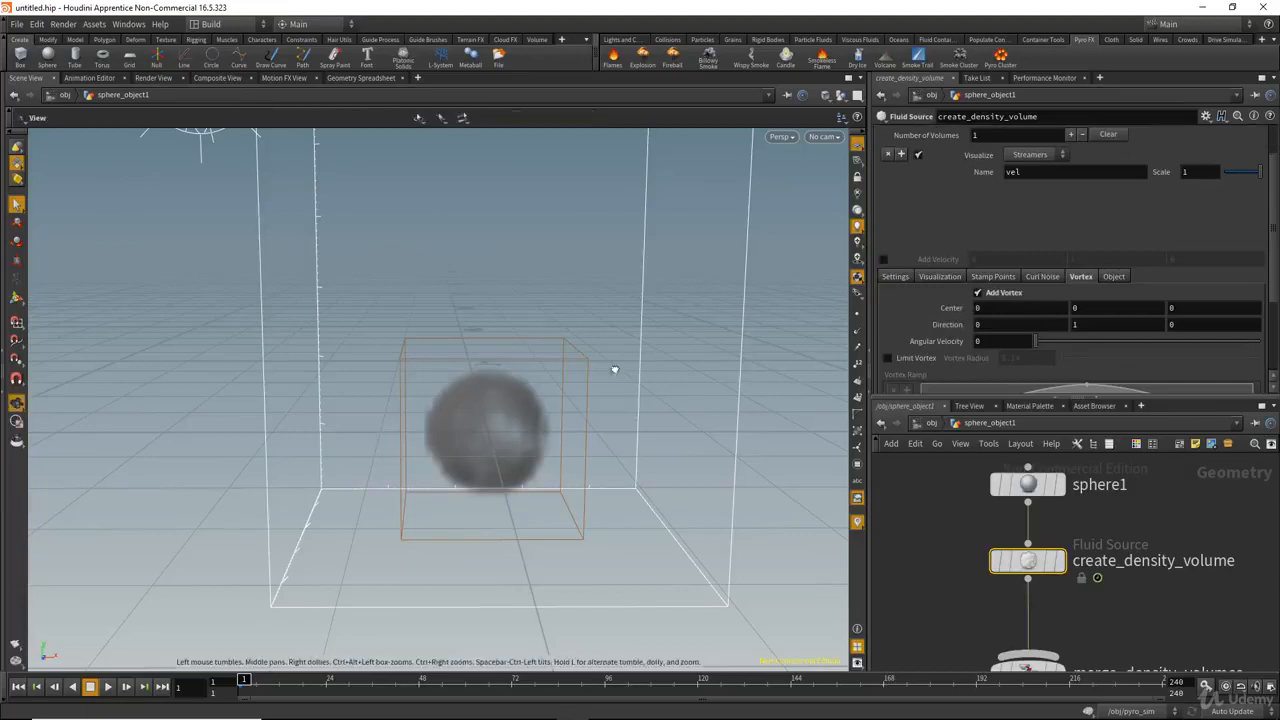
{"action": "left_click_drag", "start_coordinate": [614, 368], "coordinate": [575, 362], "text": "alt"}
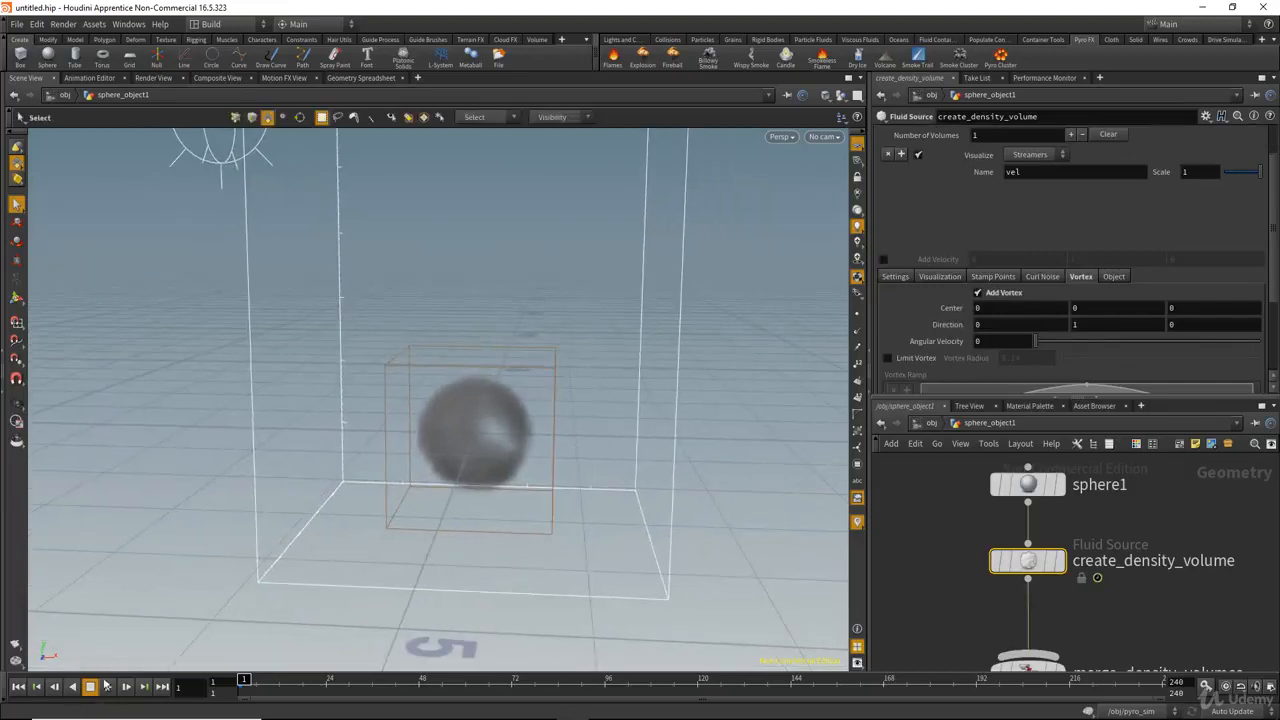
{"action": "left_click", "coordinate": [107, 686]}
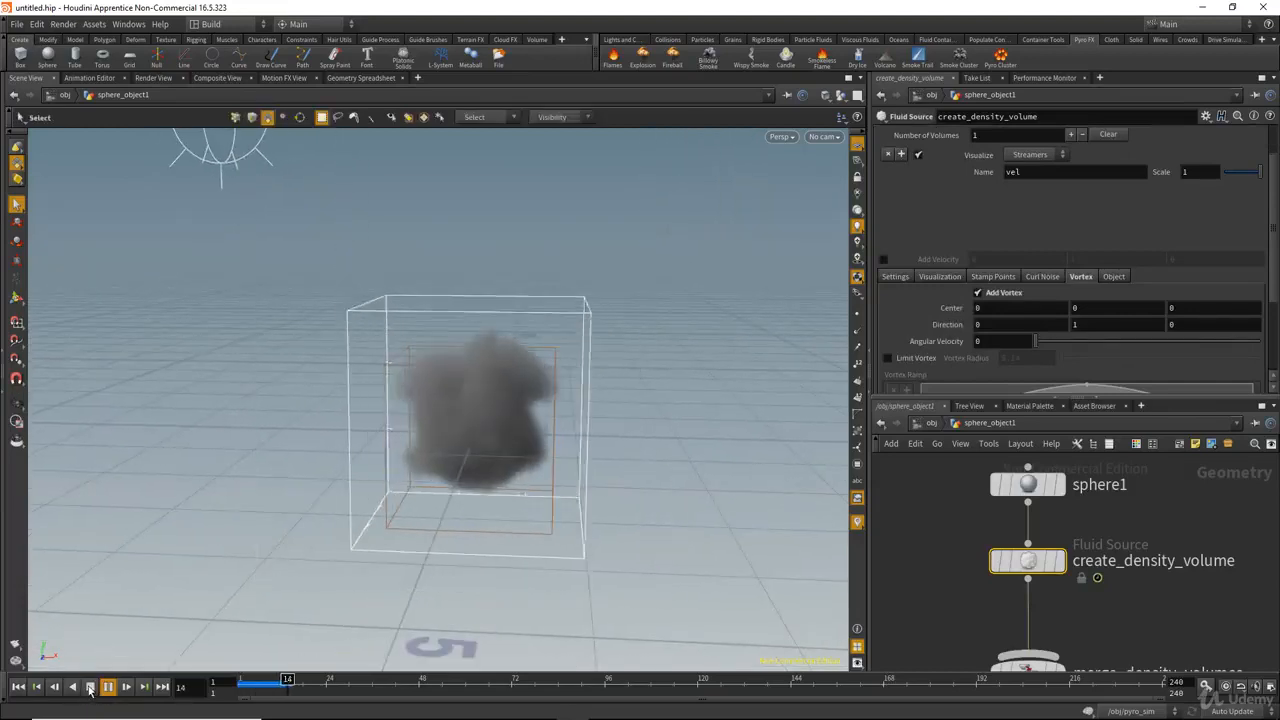
{"action": "left_click", "coordinate": [88, 688]}
{"action": "left_click_drag", "start_coordinate": [434, 457], "coordinate": [517, 423], "text": "alt"}
Set the vortex Angular Velocity to 2.77 and examine the swirling streamers around the source
{"action": "scroll", "coordinate": [888, 315], "scroll_direction": "down", "scroll_amount": 1}
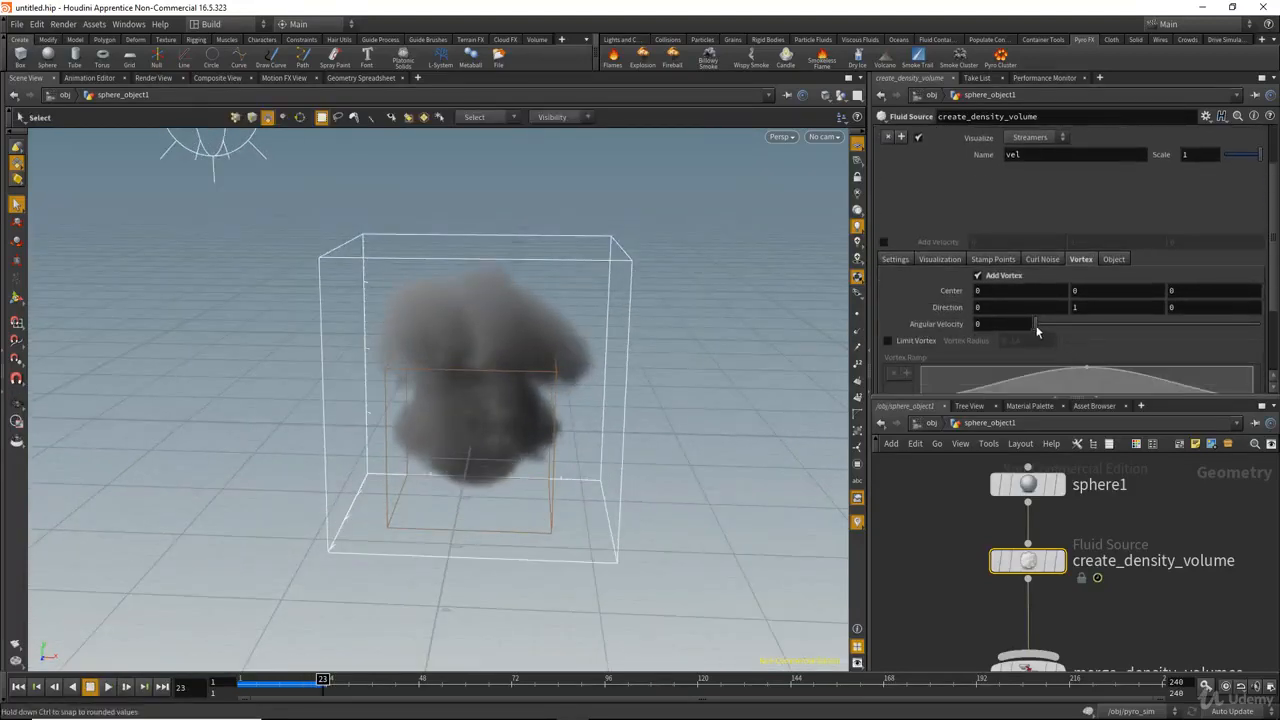
{"action": "mouse_move", "coordinate": [1079, 325]}
{"action": "left_mouse_down"}
{"action": "mouse_move", "coordinate": [1048, 325]}
{"action": "mouse_move", "coordinate": [1065, 327]}
{"action": "left_mouse_up"}
{"action": "mouse_move", "coordinate": [537, 403]}
{"action": "left_mouse_down", "text": "alt"}
{"action": "mouse_move", "coordinate": [497, 445]}
{"action": "mouse_move", "coordinate": [533, 381]}
{"action": "left_mouse_up", "text": "alt"}
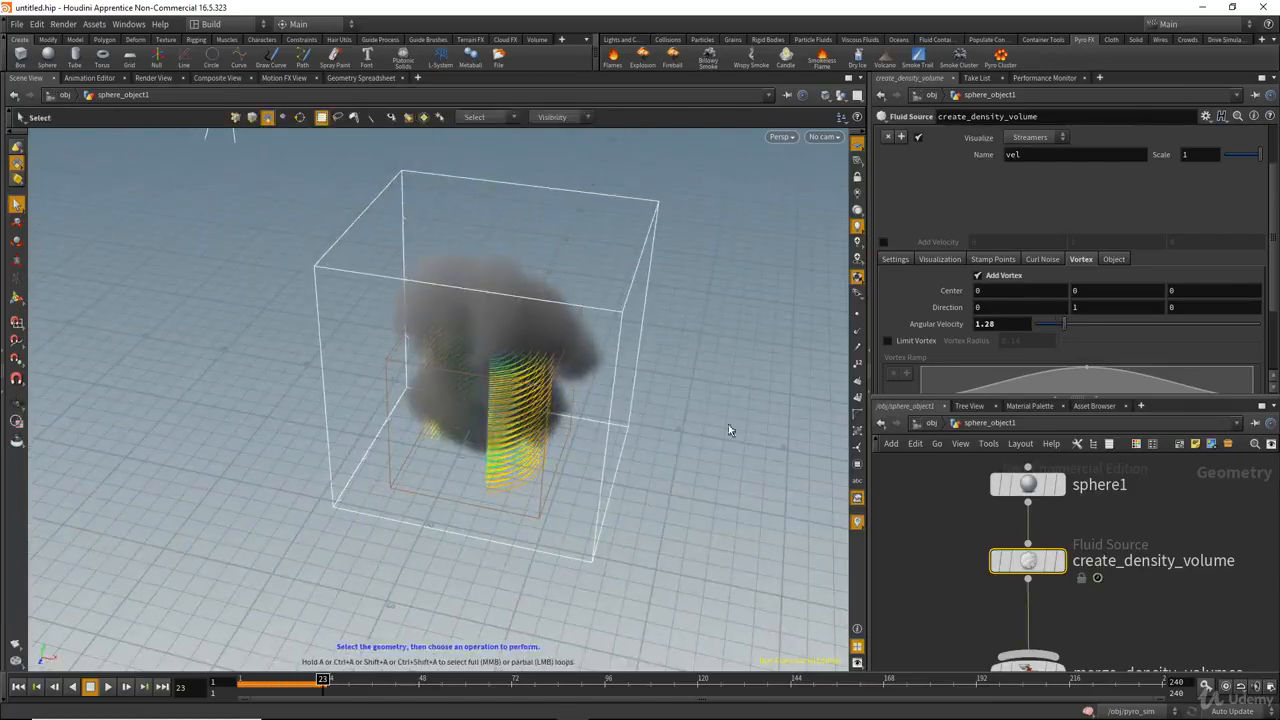
{"action": "left_click_drag", "start_coordinate": [1065, 329], "coordinate": [1097, 330]}
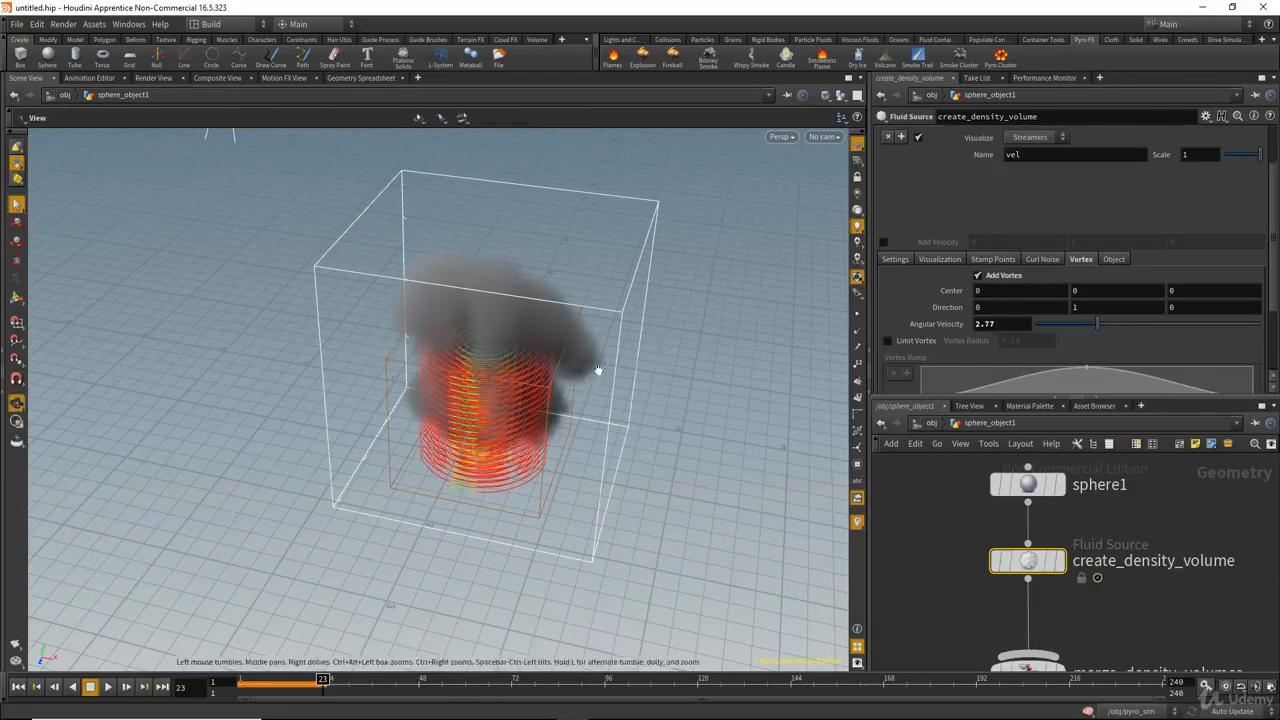
{"action": "left_click_drag", "start_coordinate": [598, 370], "coordinate": [609, 366], "text": "alt"}
Replay the vortex-driven smoke from frame 1 to about frame 40, viewing it from above, and return to frame 1
{"action": "left_click", "coordinate": [18, 687]}
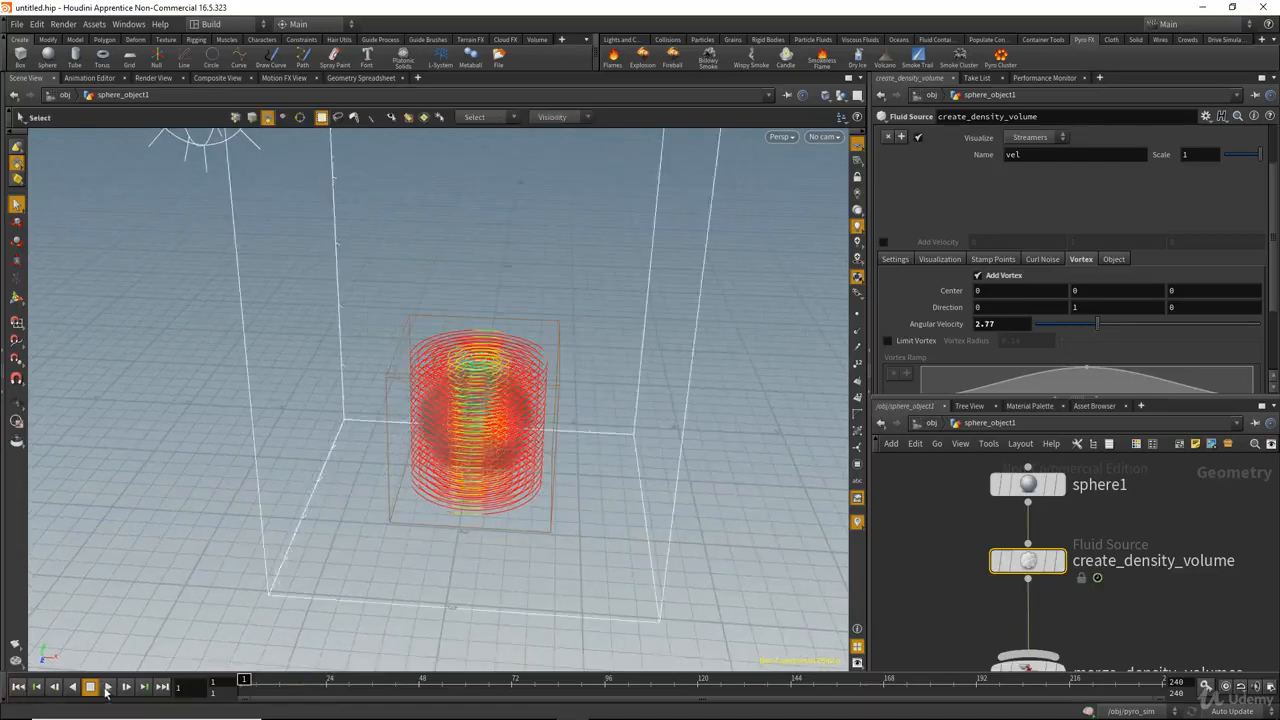
{"action": "left_click", "coordinate": [108, 687]}
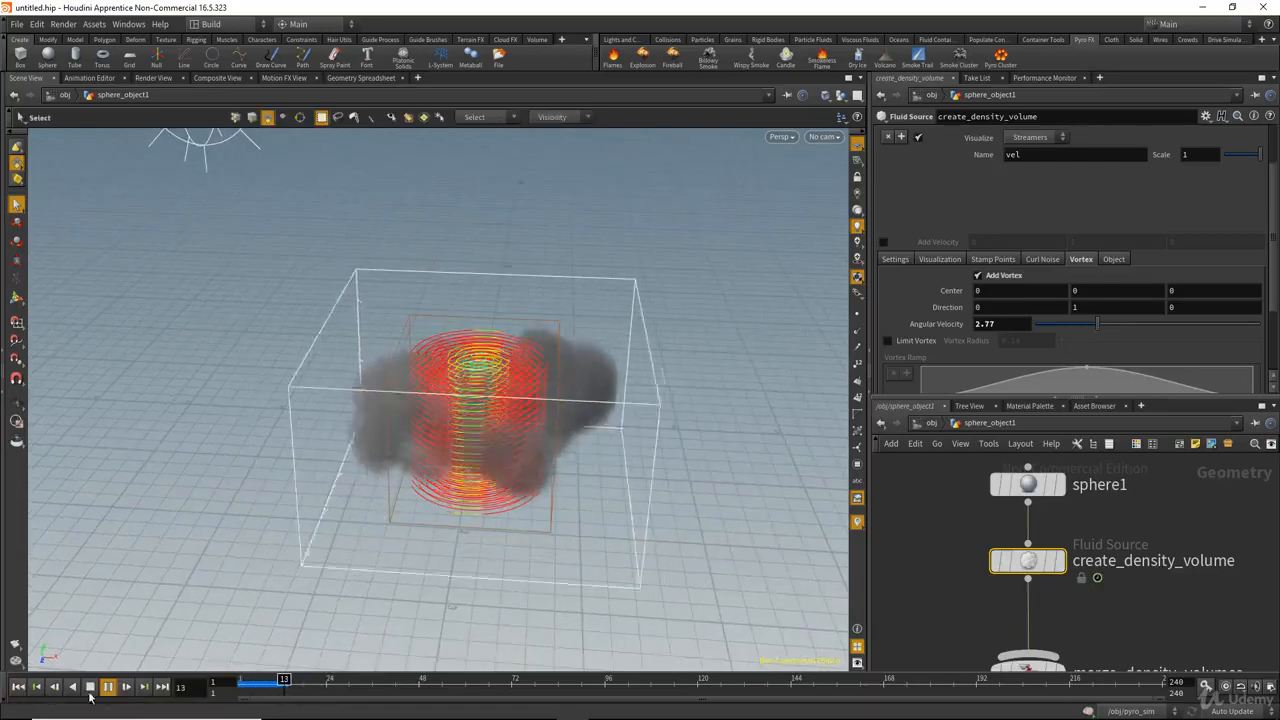
{"action": "left_click_drag", "start_coordinate": [474, 406], "coordinate": [486, 472], "text": "alt"}
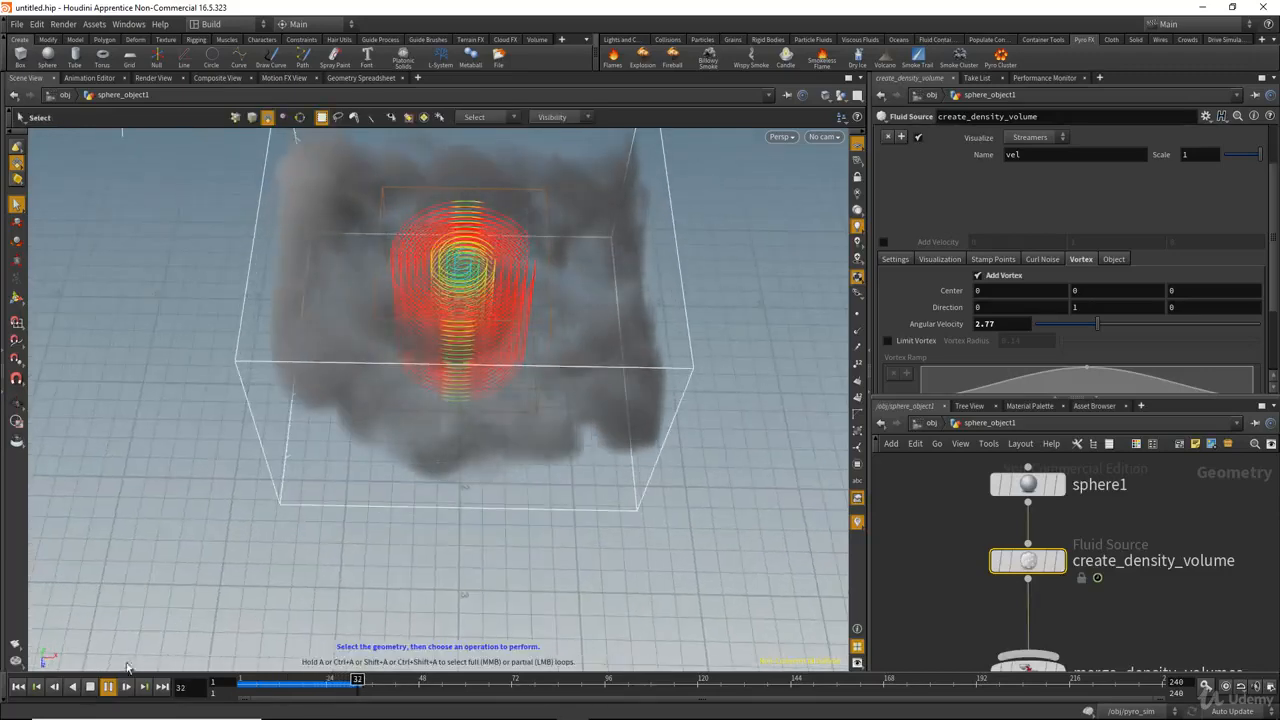
{"action": "left_click", "coordinate": [90, 687]}
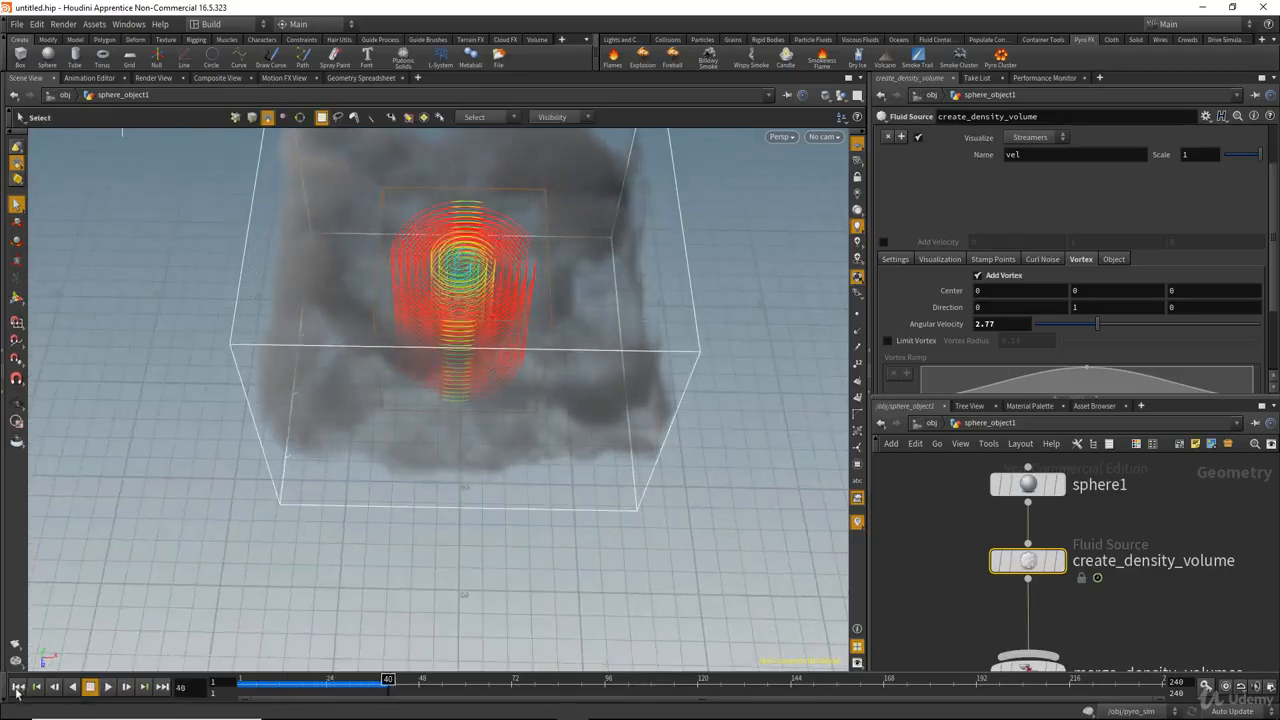
{"action": "left_click_drag", "start_coordinate": [428, 366], "coordinate": [506, 395], "text": "alt"}
{"action": "scroll", "coordinate": [508, 395], "scroll_direction": "up", "scroll_amount": 2, "text": "alt"}
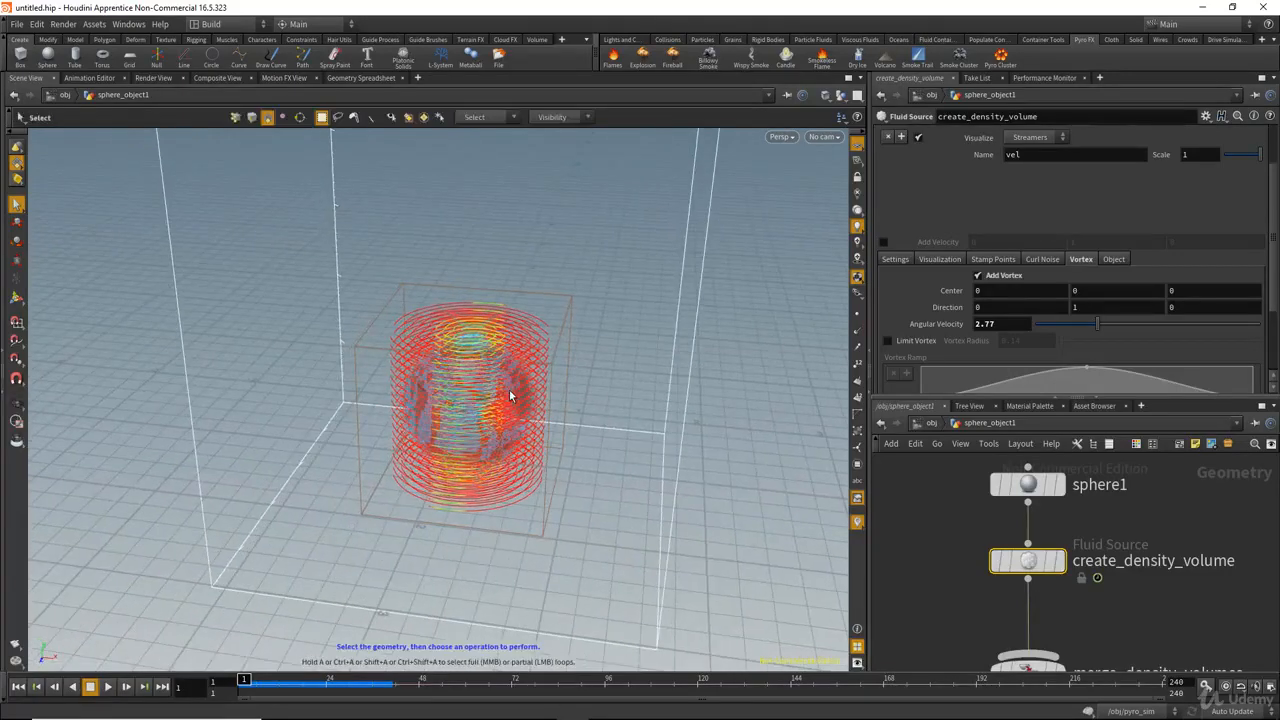